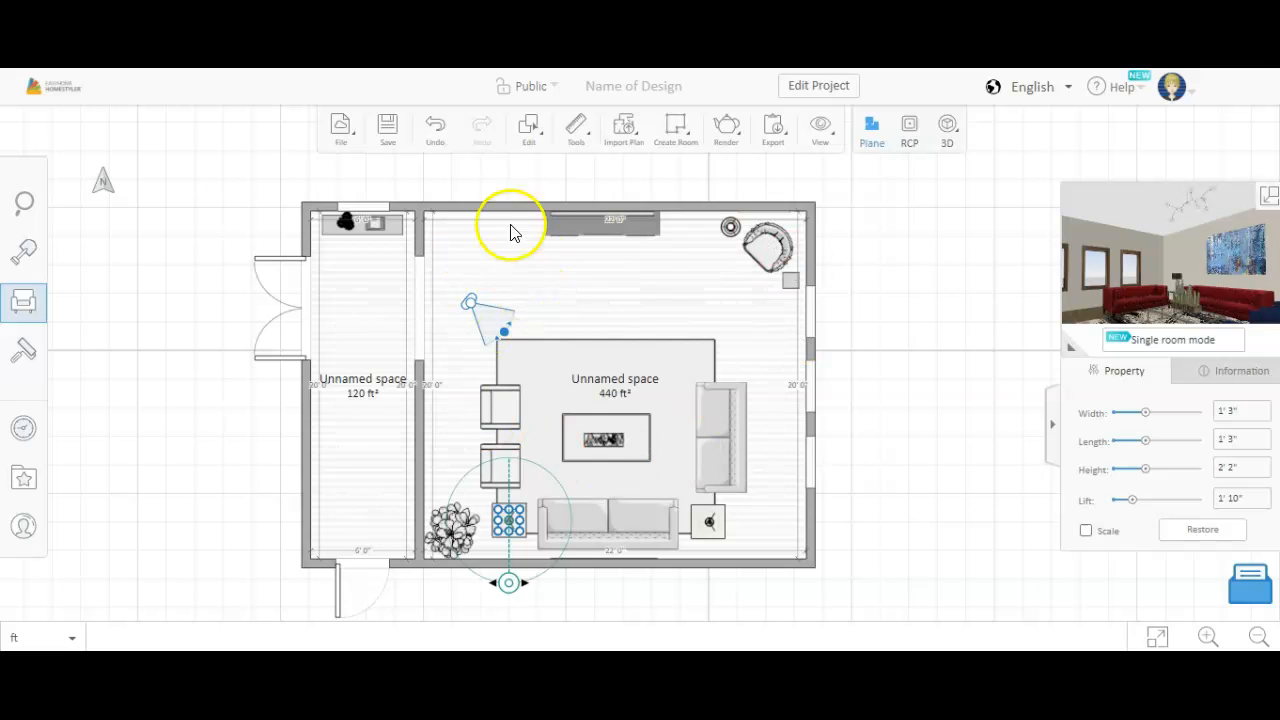
# Save the design publicly under the name "Test room".
pyautogui.click(387, 126)
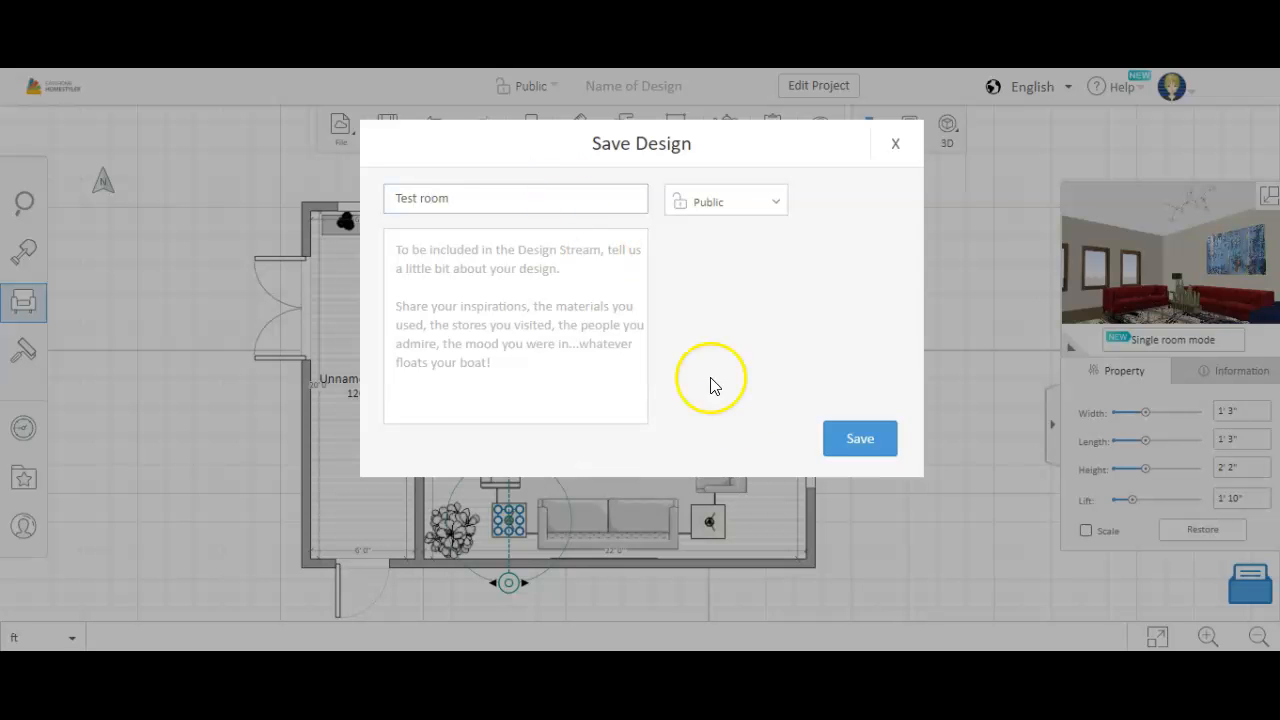
pyautogui.click(845, 440)
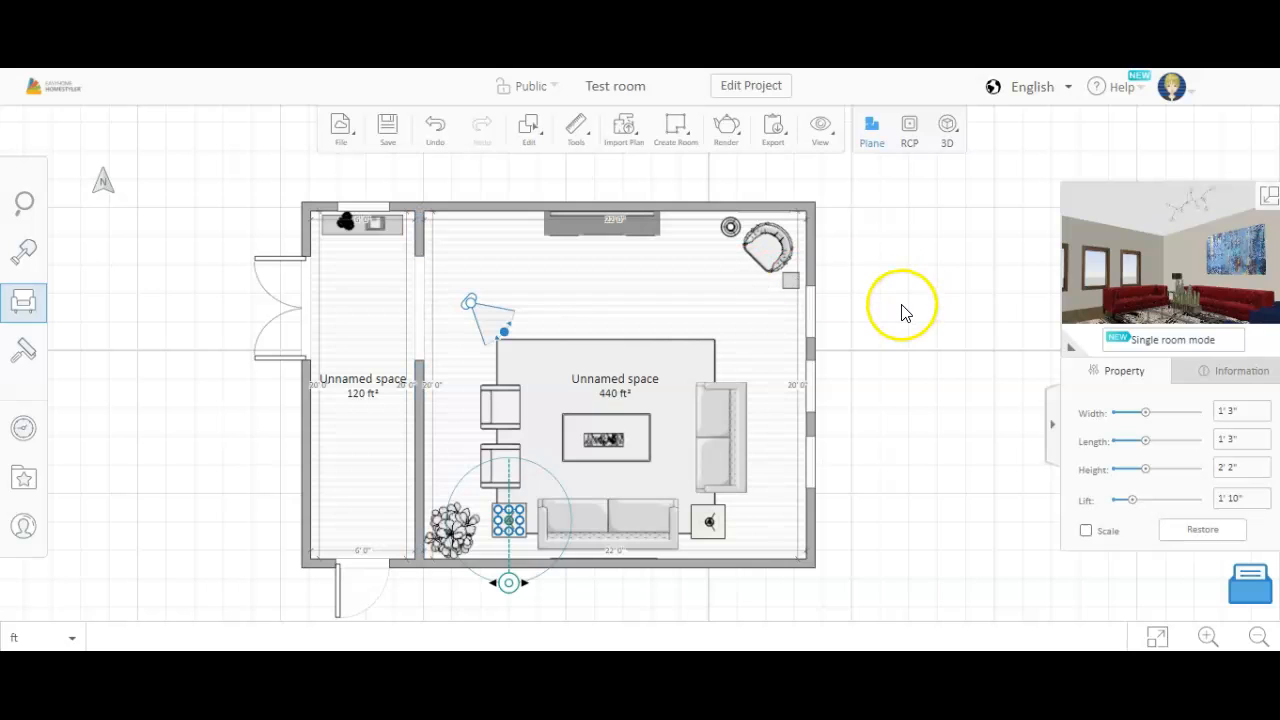
# Start a render of the room and place the camera near the TV wall, facing the rug, red sofas and blue painting.
pyautogui.click(726, 140)
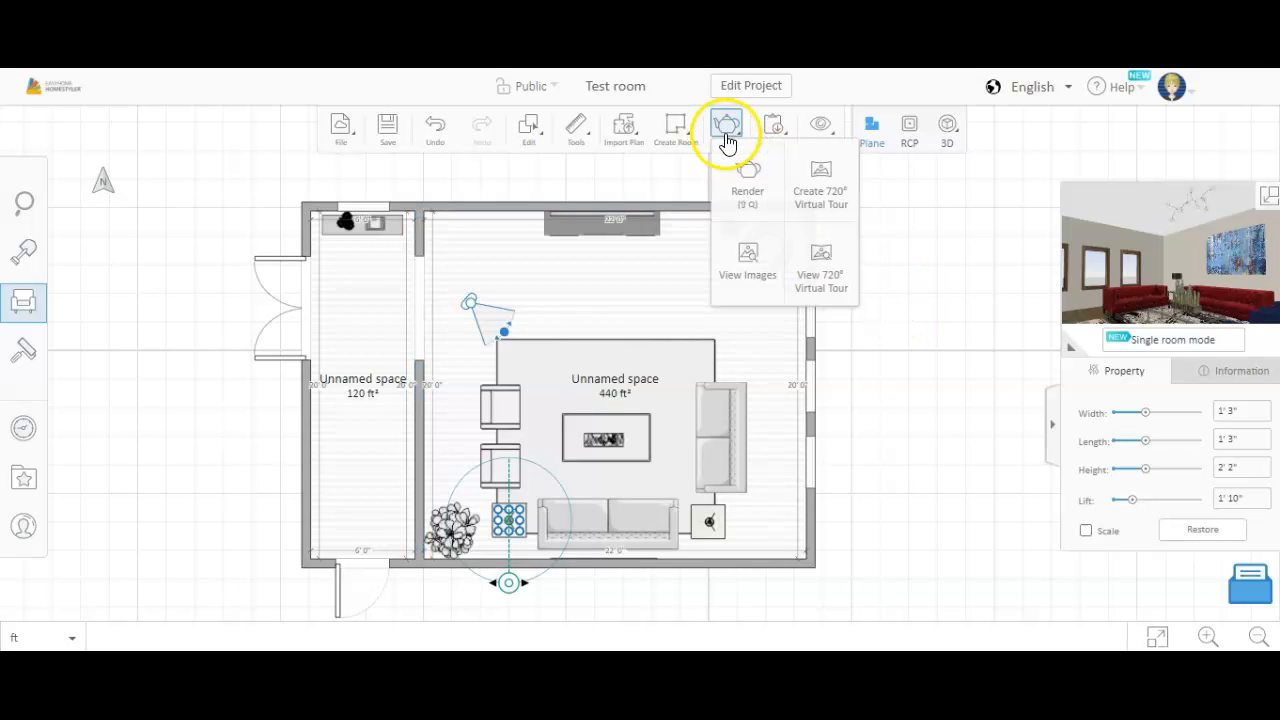
pyautogui.click(745, 173)
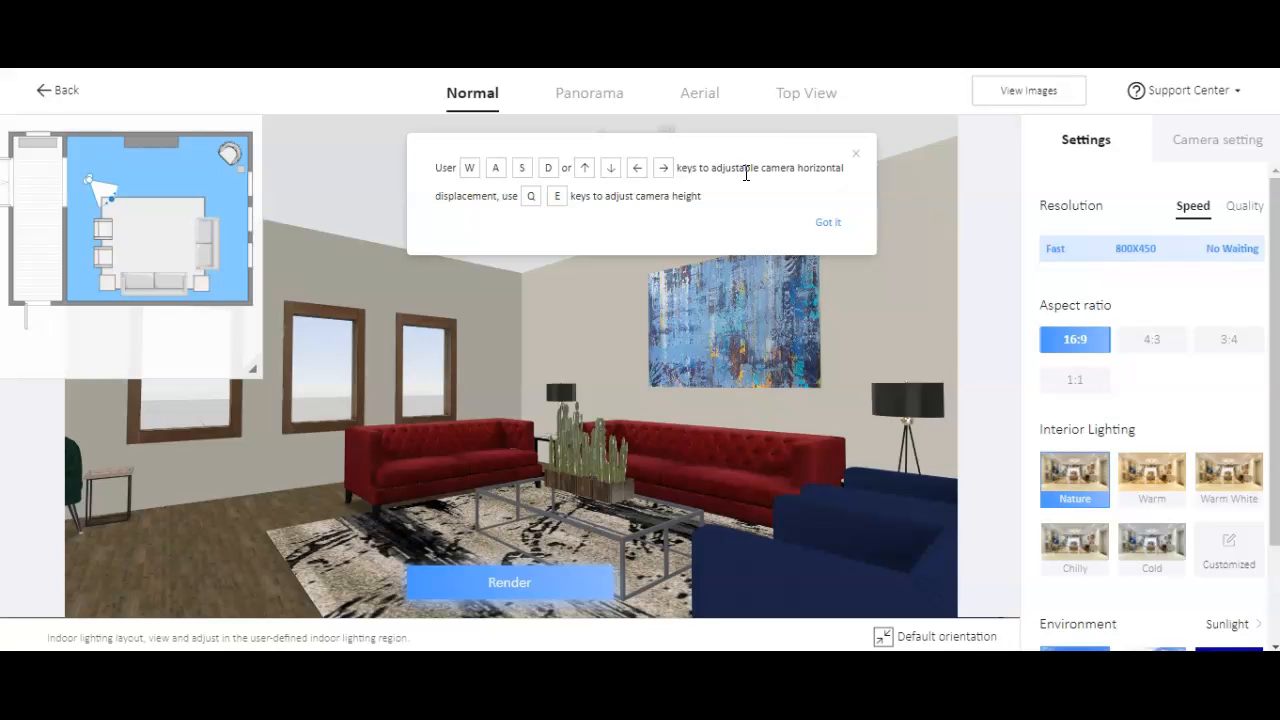
pyautogui.click(826, 222)
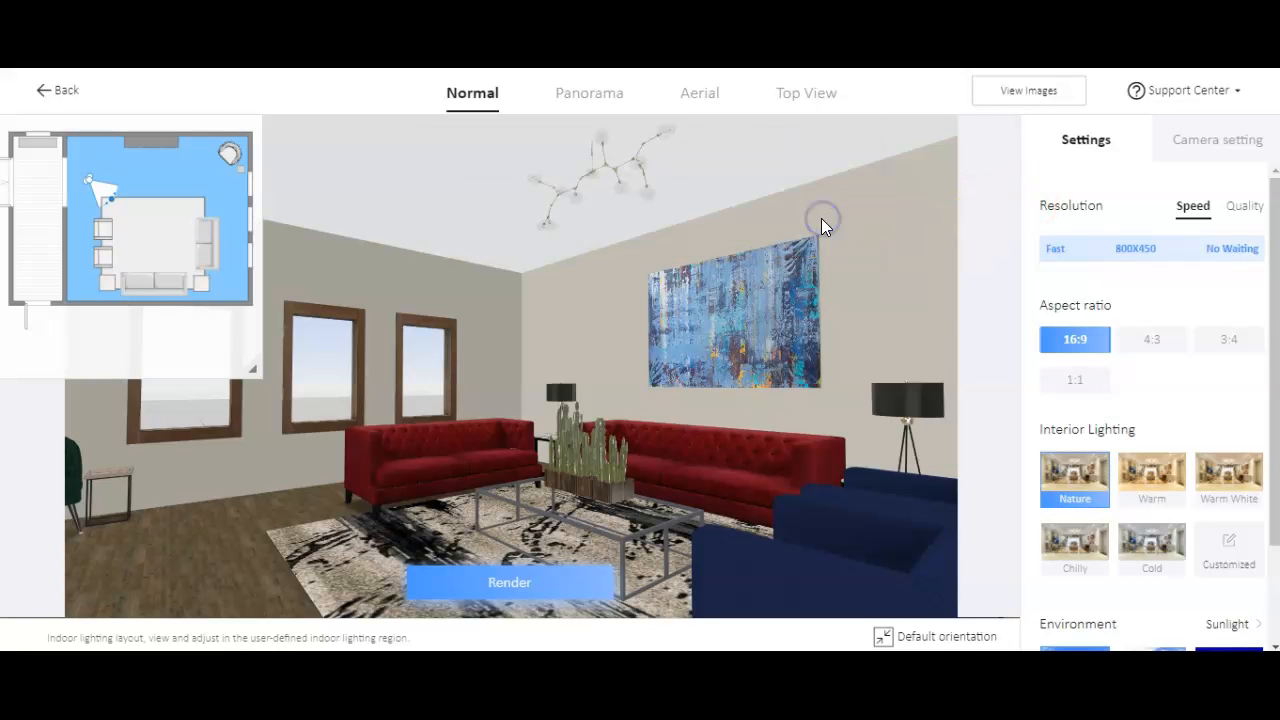
pyautogui.moveTo(545, 358); pyautogui.dragTo(423, 291)
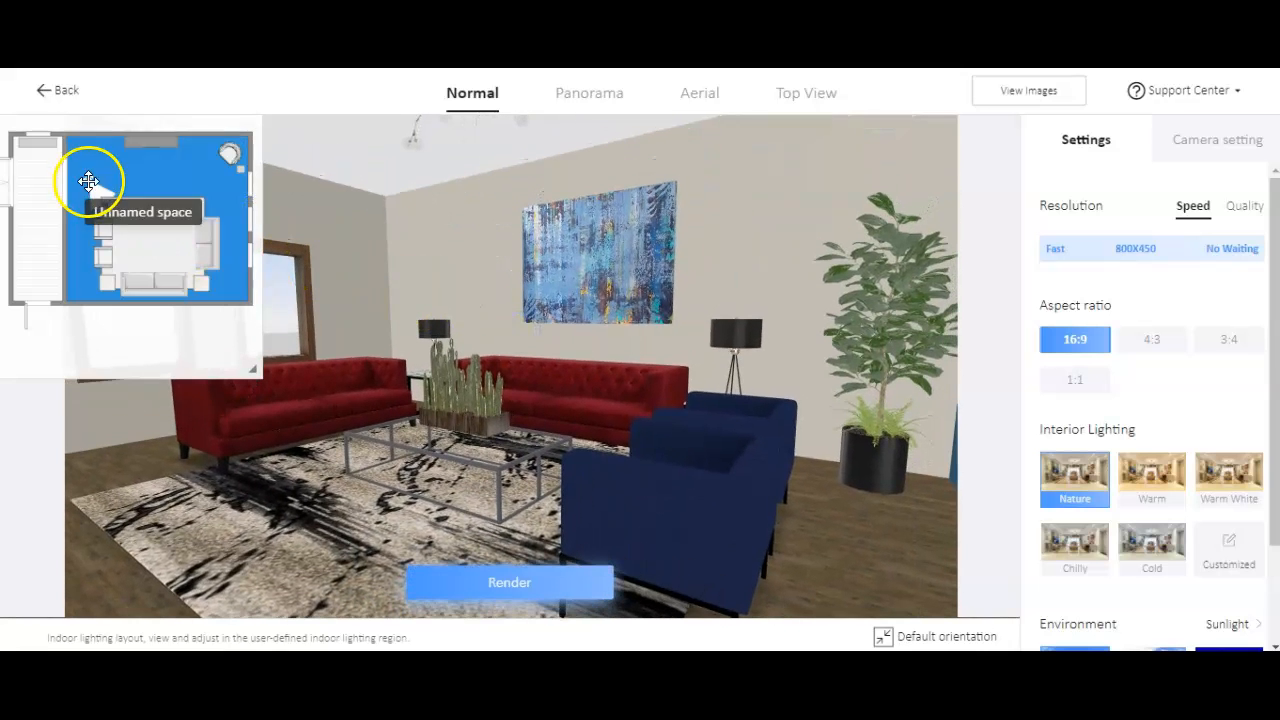
pyautogui.moveTo(88, 183); pyautogui.dragTo(122, 174)
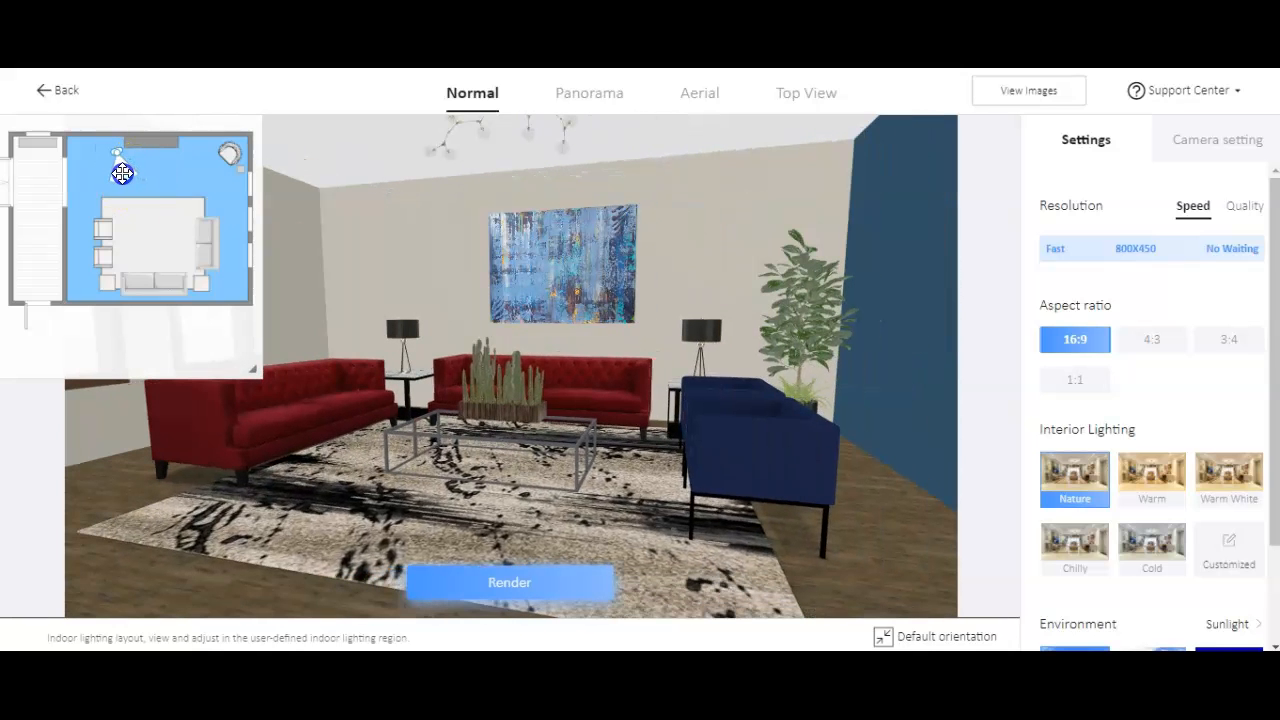
pyautogui.moveTo(528, 311)
pyautogui.mouseDown()
pyautogui.moveTo(522, 337)
pyautogui.moveTo(523, 318)
pyautogui.mouseUp()
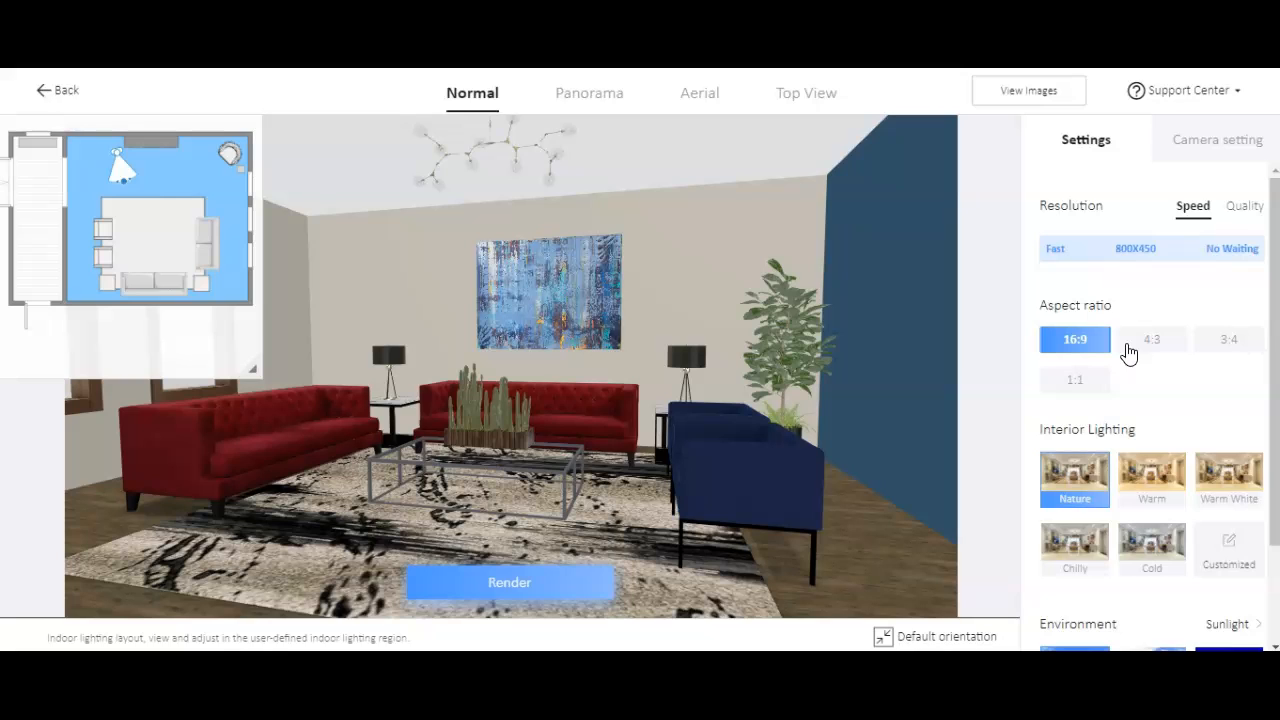
# Set the render's interior lighting to Warm White.
pyautogui.click(1172, 485)
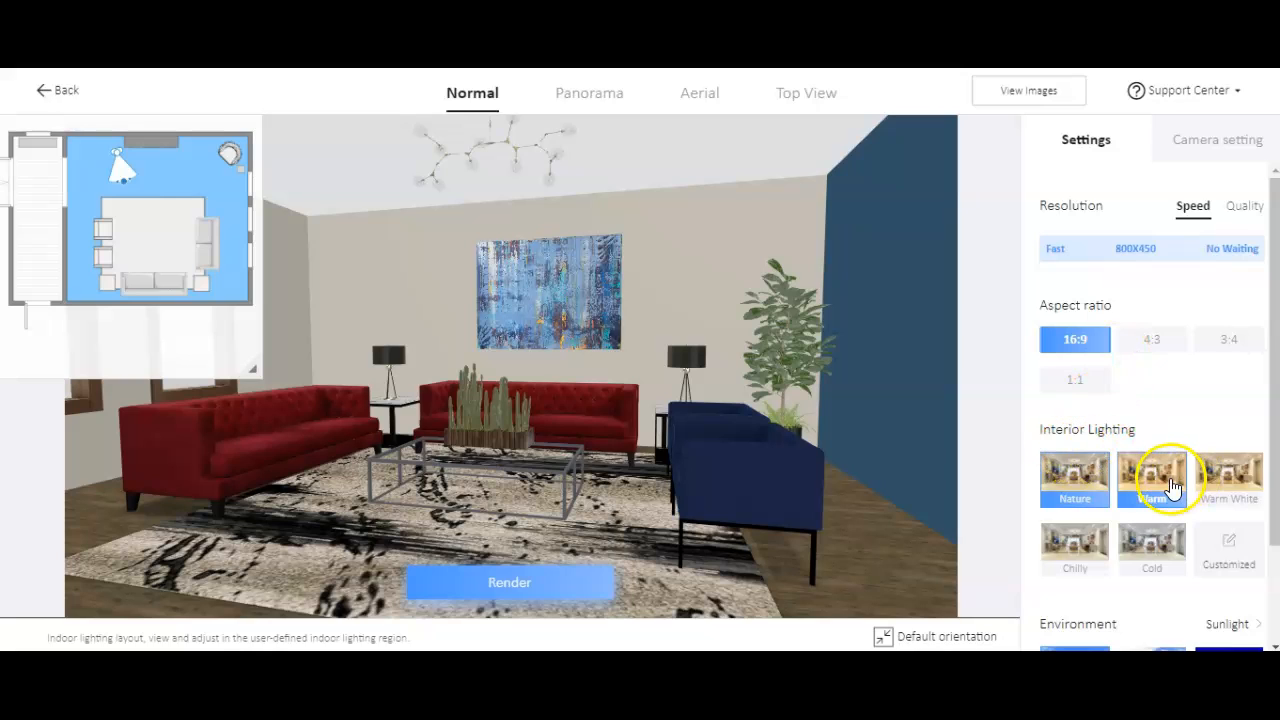
pyautogui.click(1211, 484)
pyautogui.click(1080, 483)
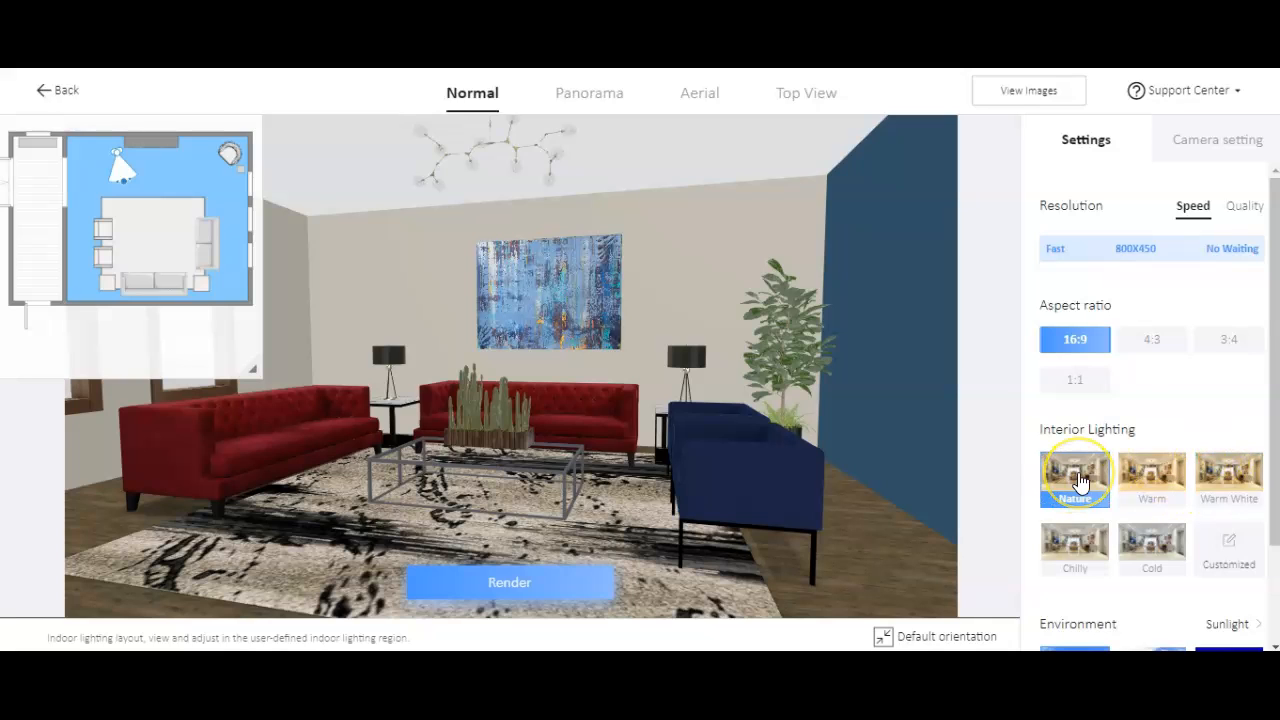
pyautogui.click(1137, 490)
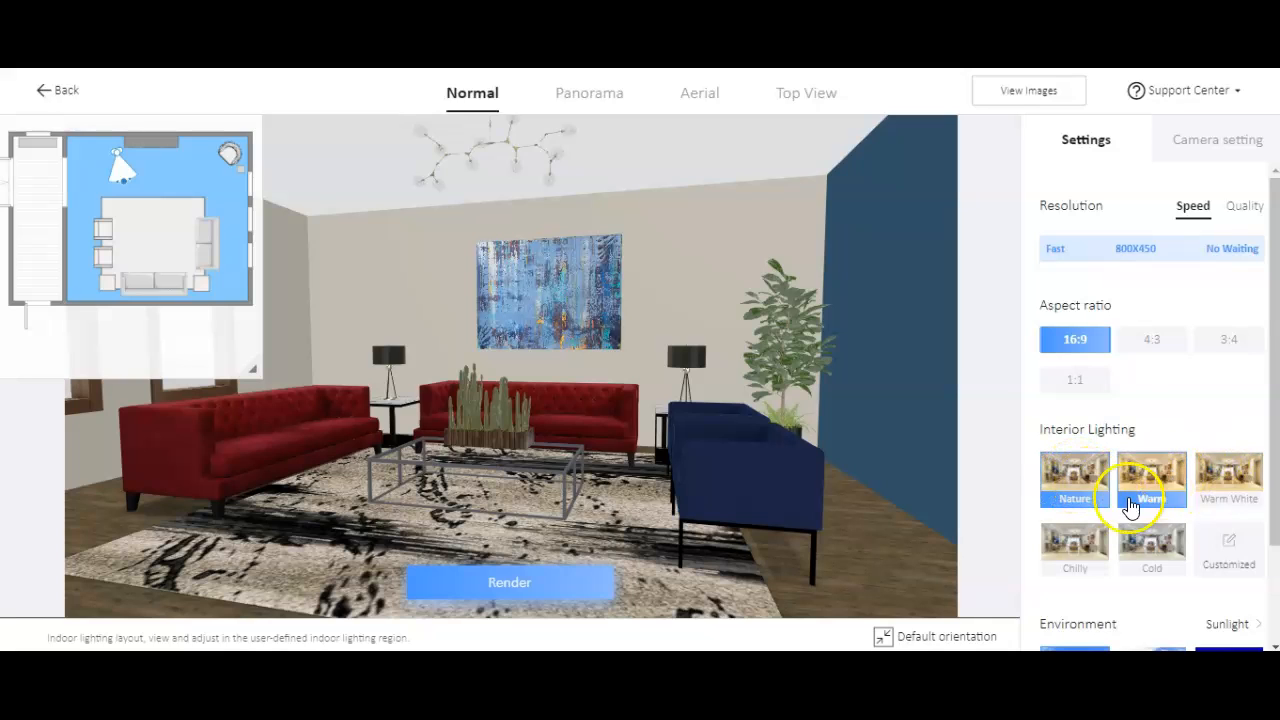
pyautogui.click(1216, 478)
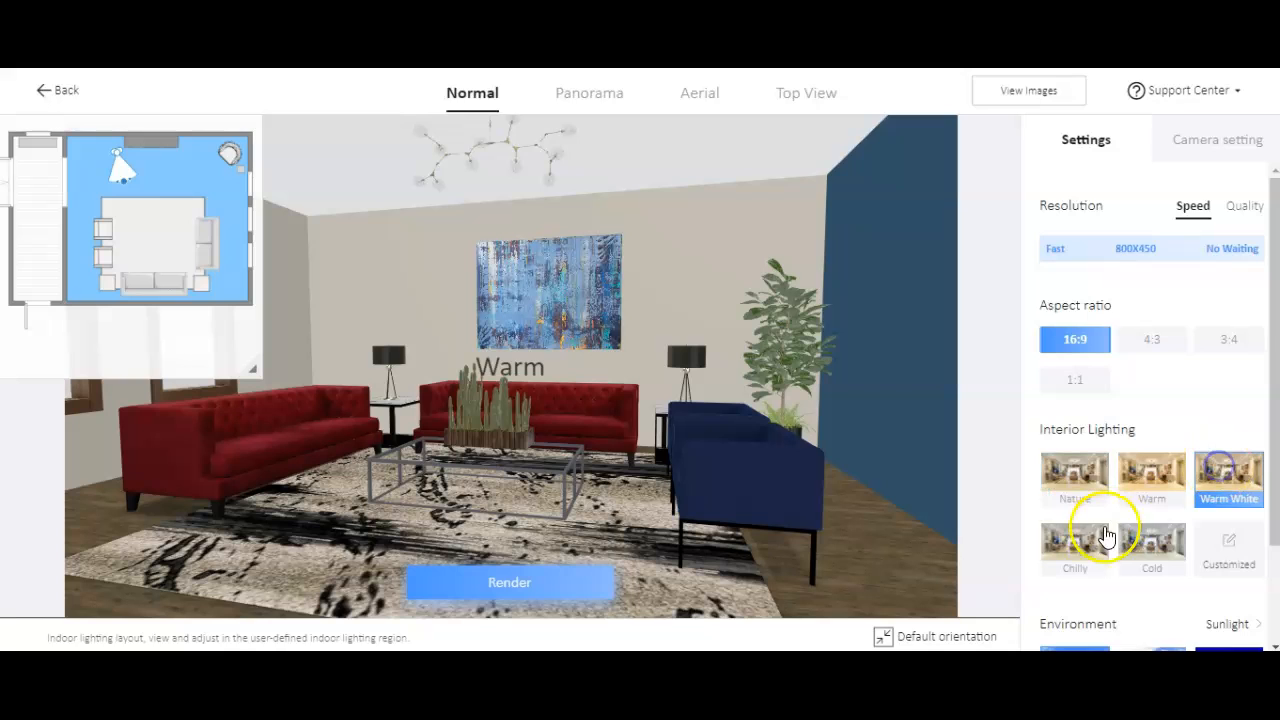
# Review the render's environment backgrounds, keeping Green Grass, and check the sunlight tint and brightness settings.
pyautogui.scroll(-2, 1114, 529)
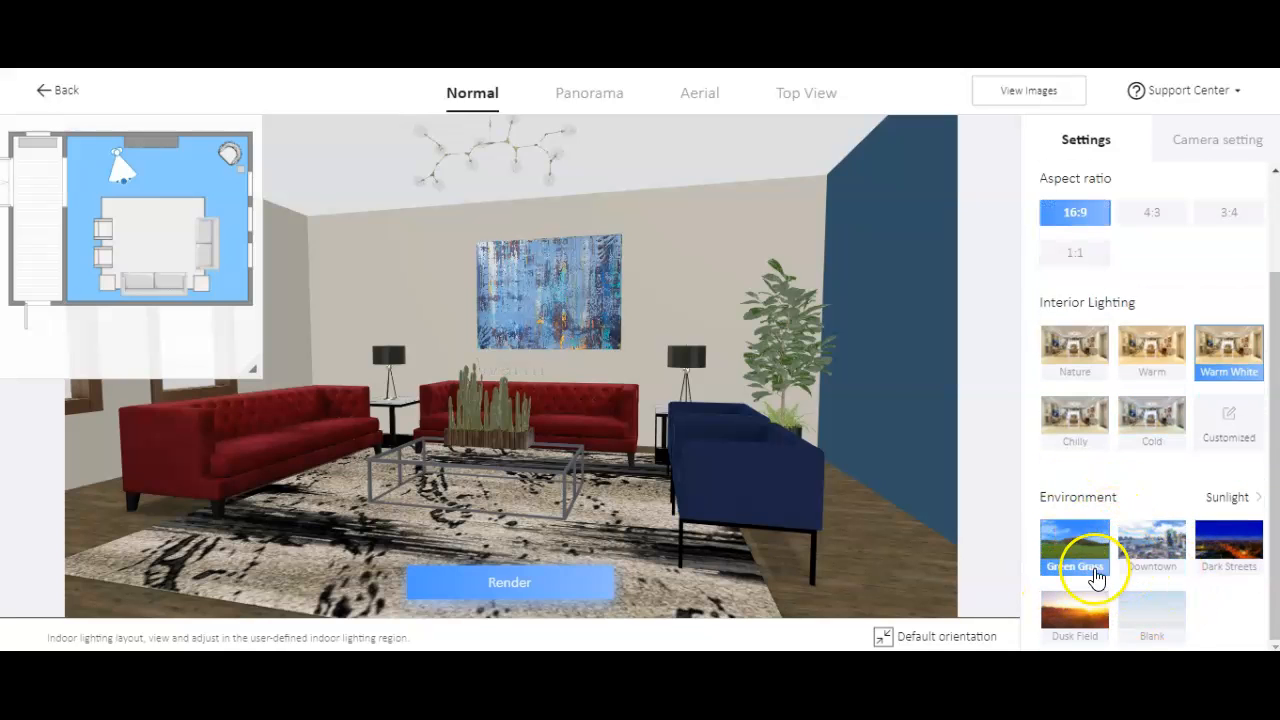
pyautogui.click(1104, 562)
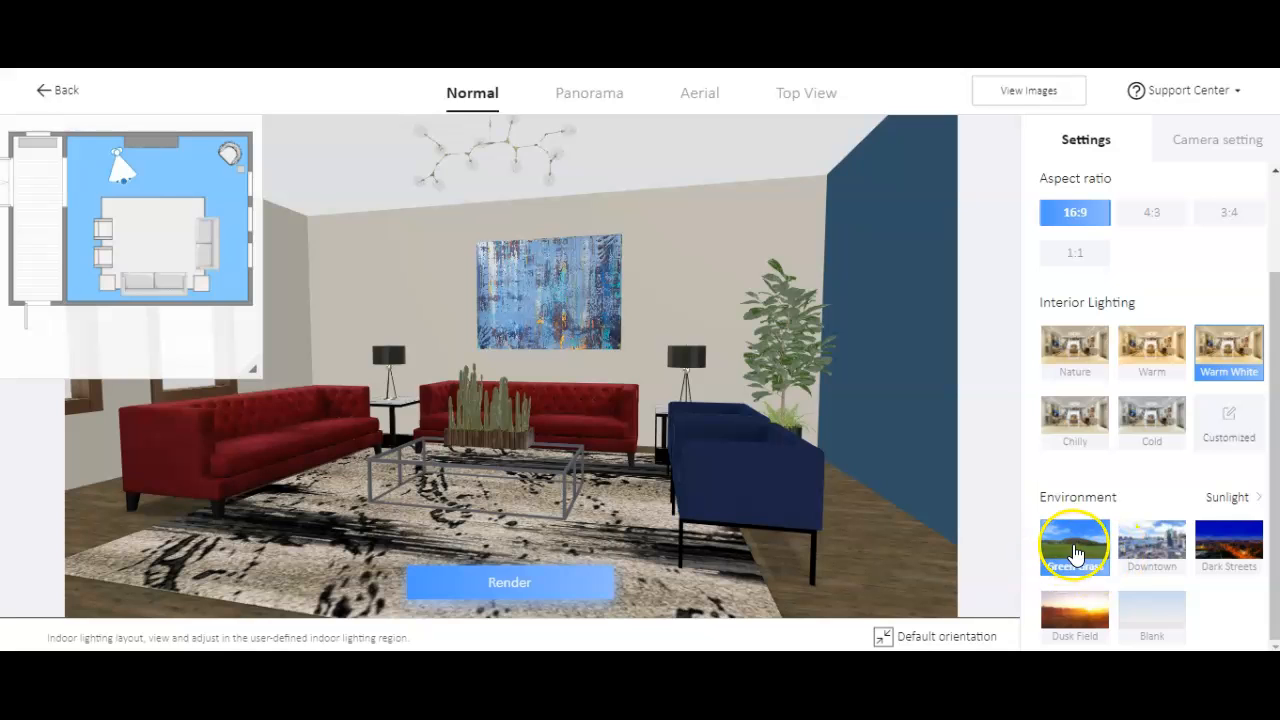
pyautogui.click(1236, 565)
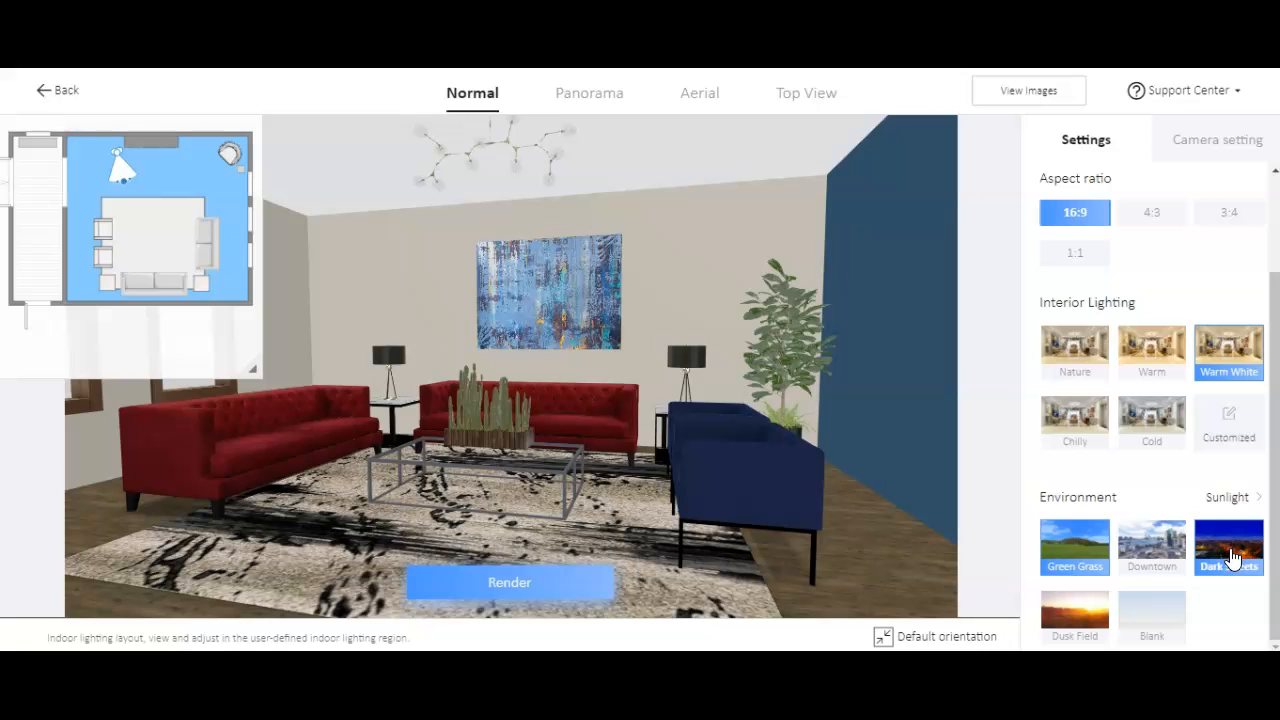
pyautogui.click(1180, 558)
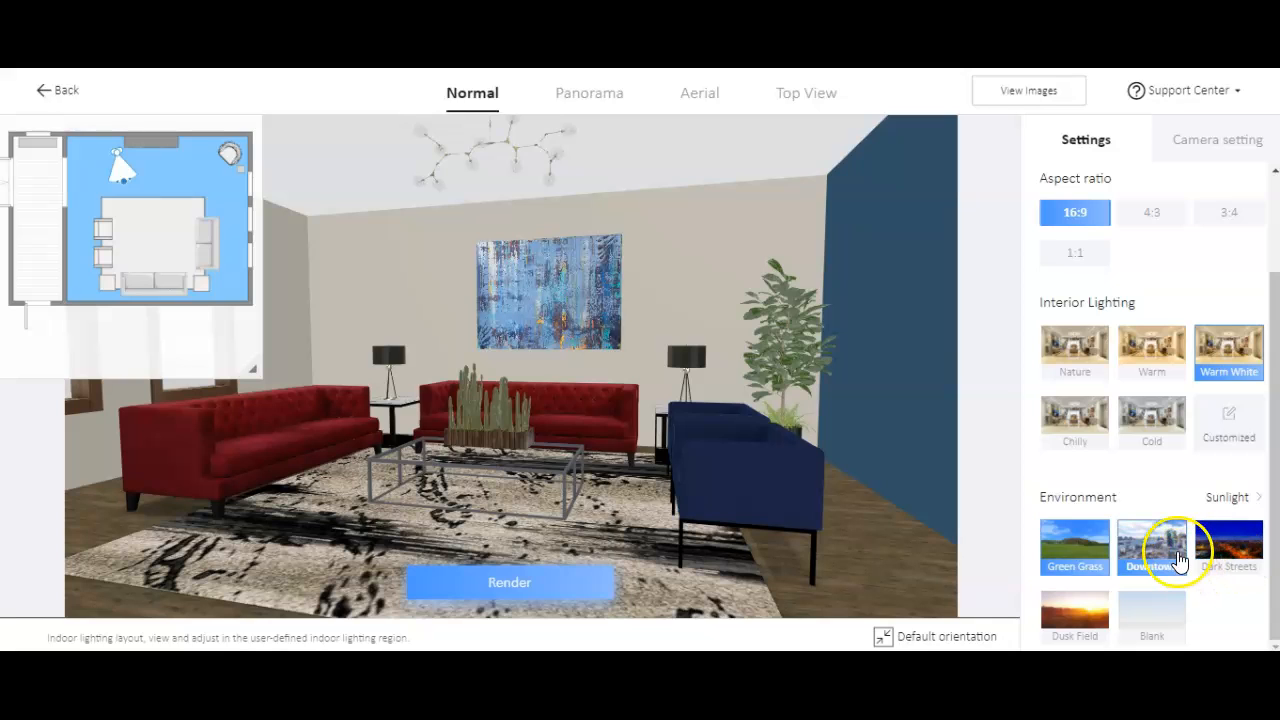
pyautogui.click(1226, 497)
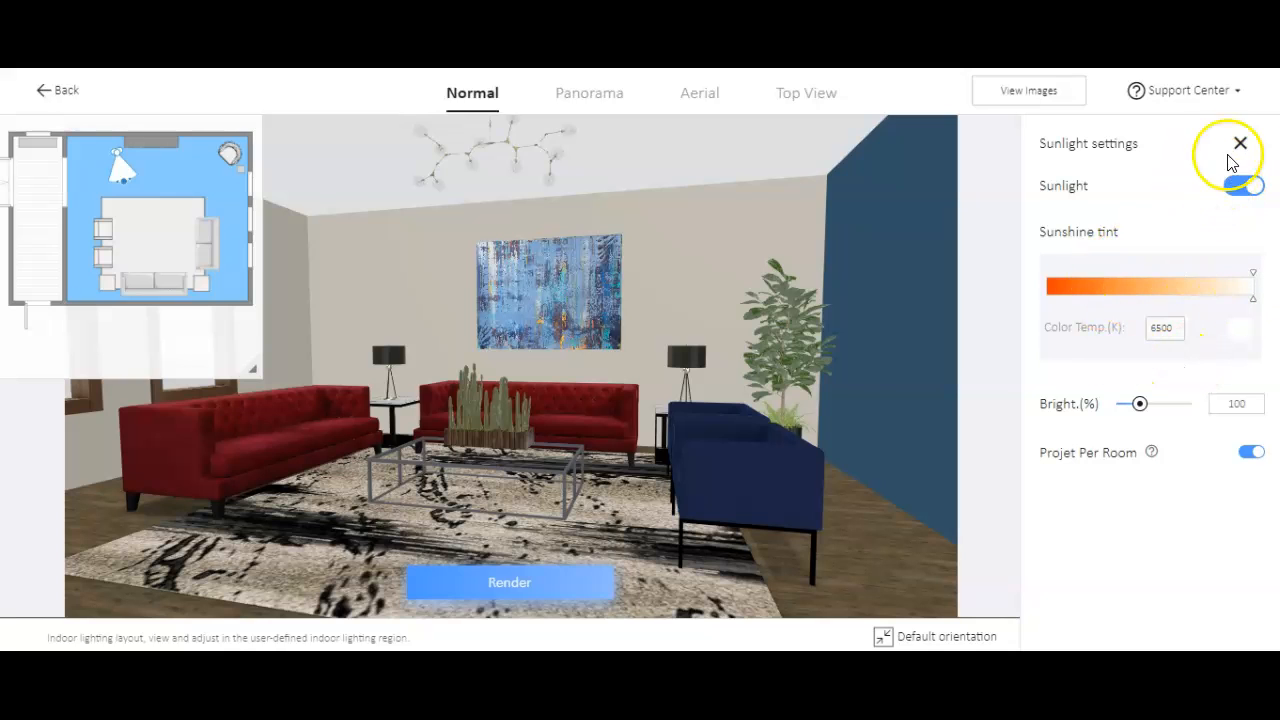
pyautogui.click(1241, 145)
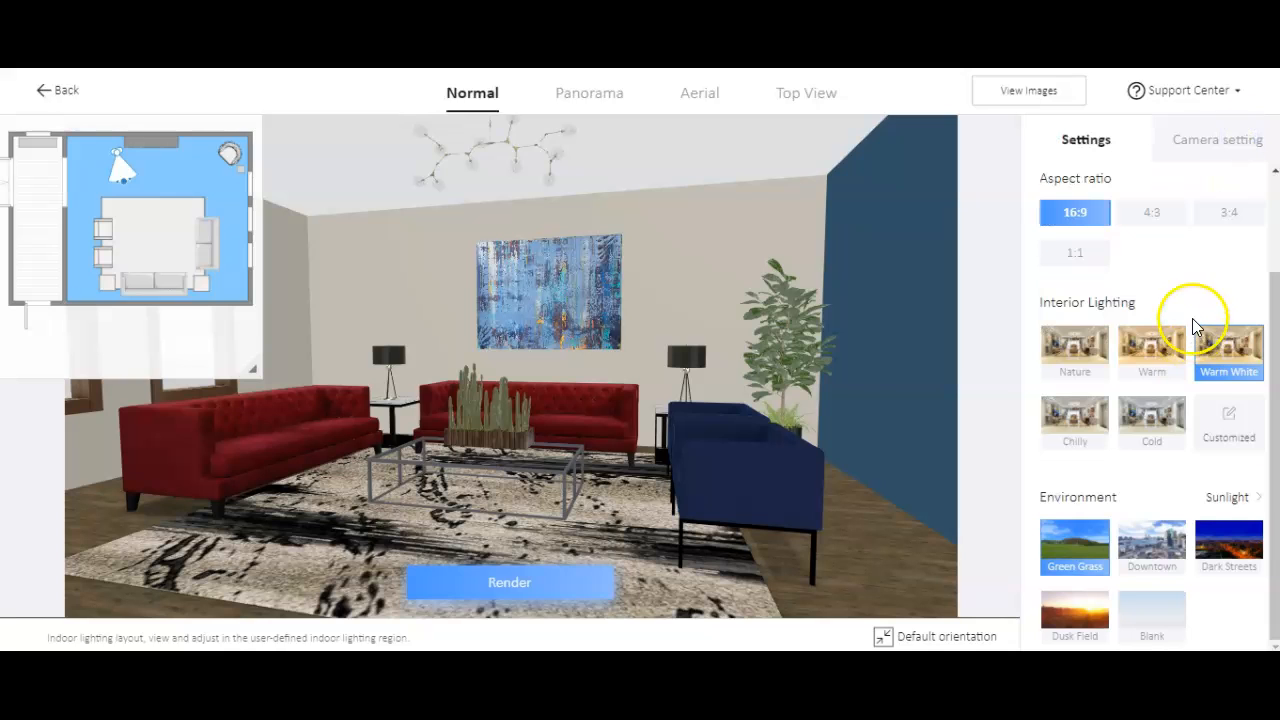
# Set the render camera's field of view to 58 degrees and go back to the general render settings.
pyautogui.click(1221, 141)
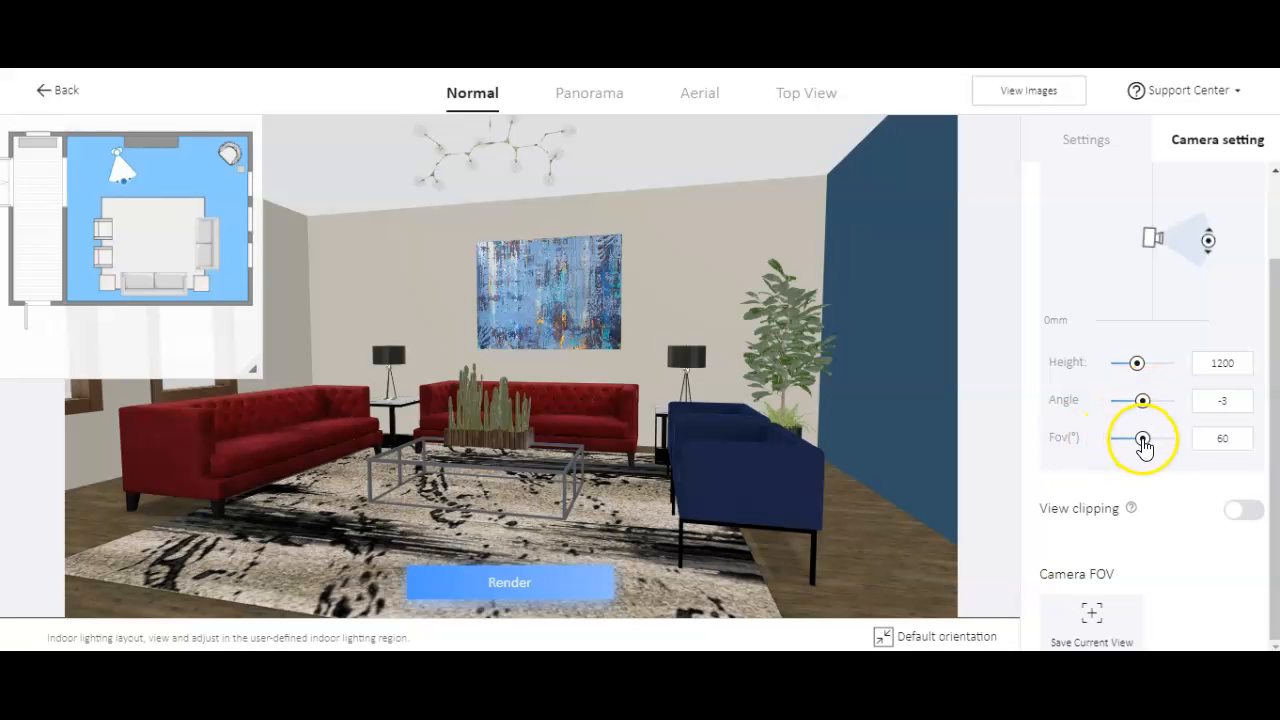
pyautogui.moveTo(1142, 440)
pyautogui.mouseDown()
pyautogui.moveTo(1131, 443)
pyautogui.moveTo(1162, 447)
pyautogui.moveTo(1143, 446)
pyautogui.mouseUp()
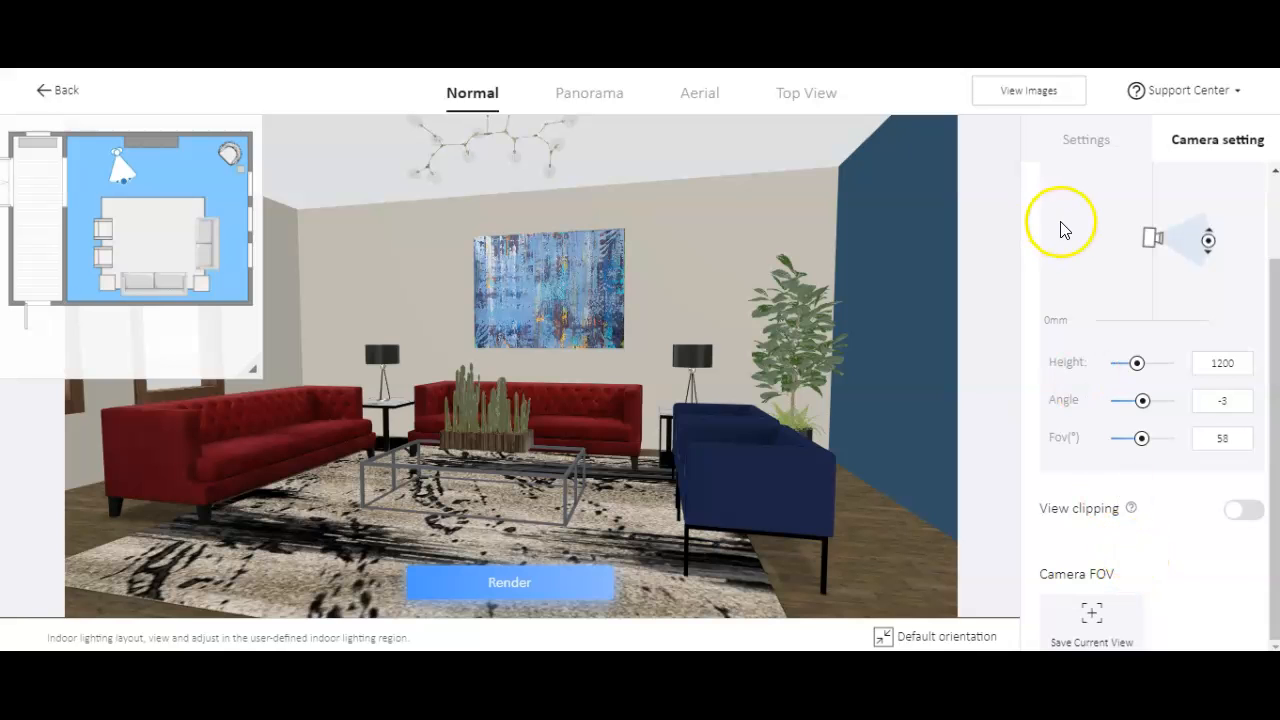
pyautogui.click(1082, 139)
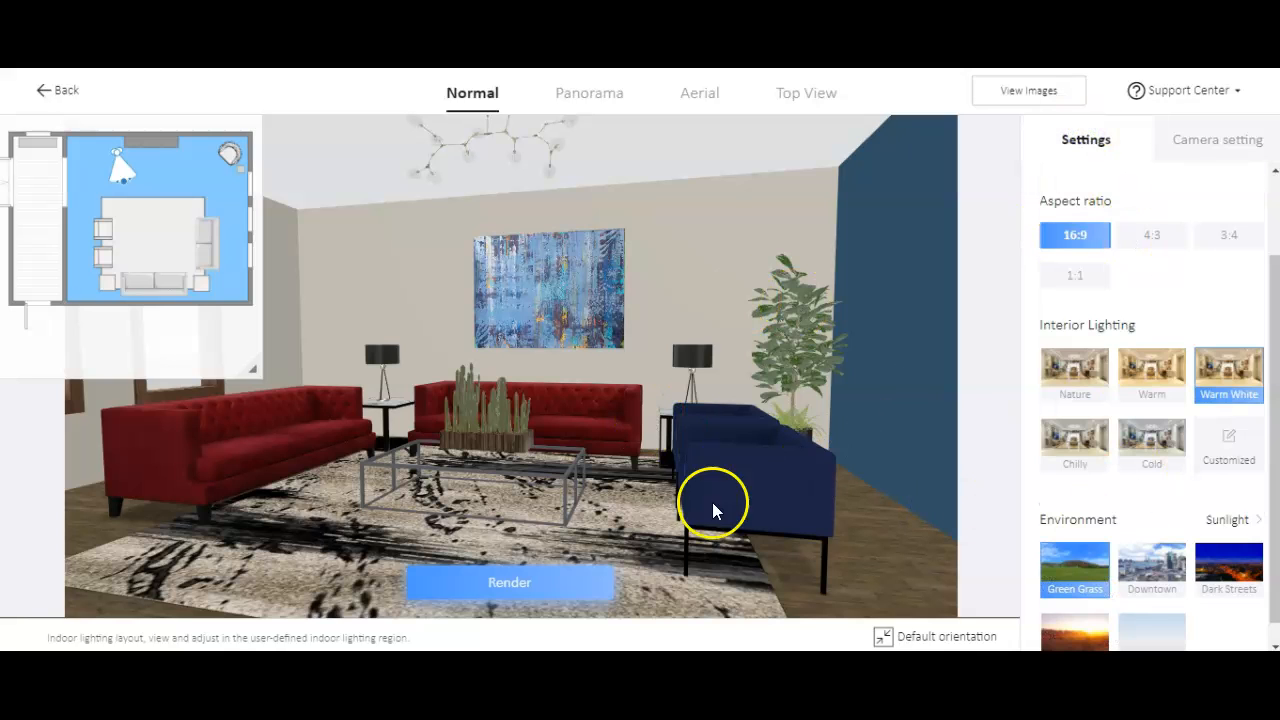
# Render the room at Fast 800X450 resolution, inspect the finished image in detail, and return to the render setup.
pyautogui.click(511, 588)
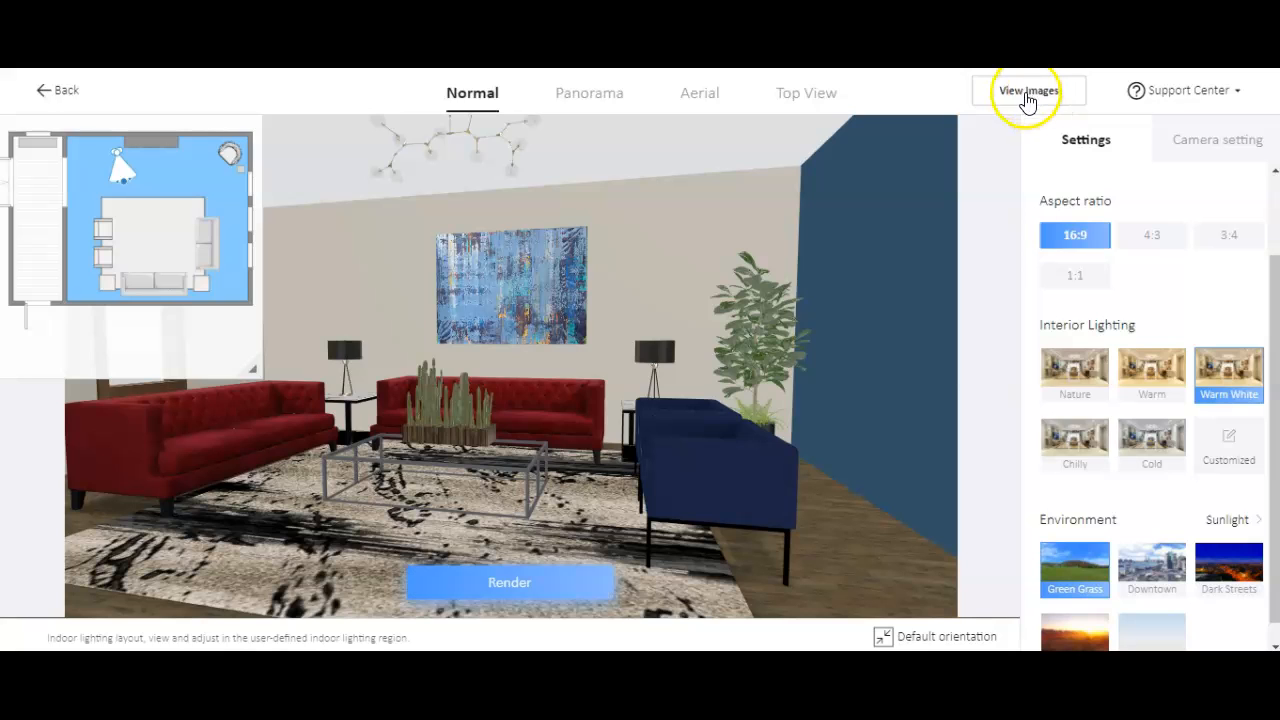
pyautogui.click(1038, 91)
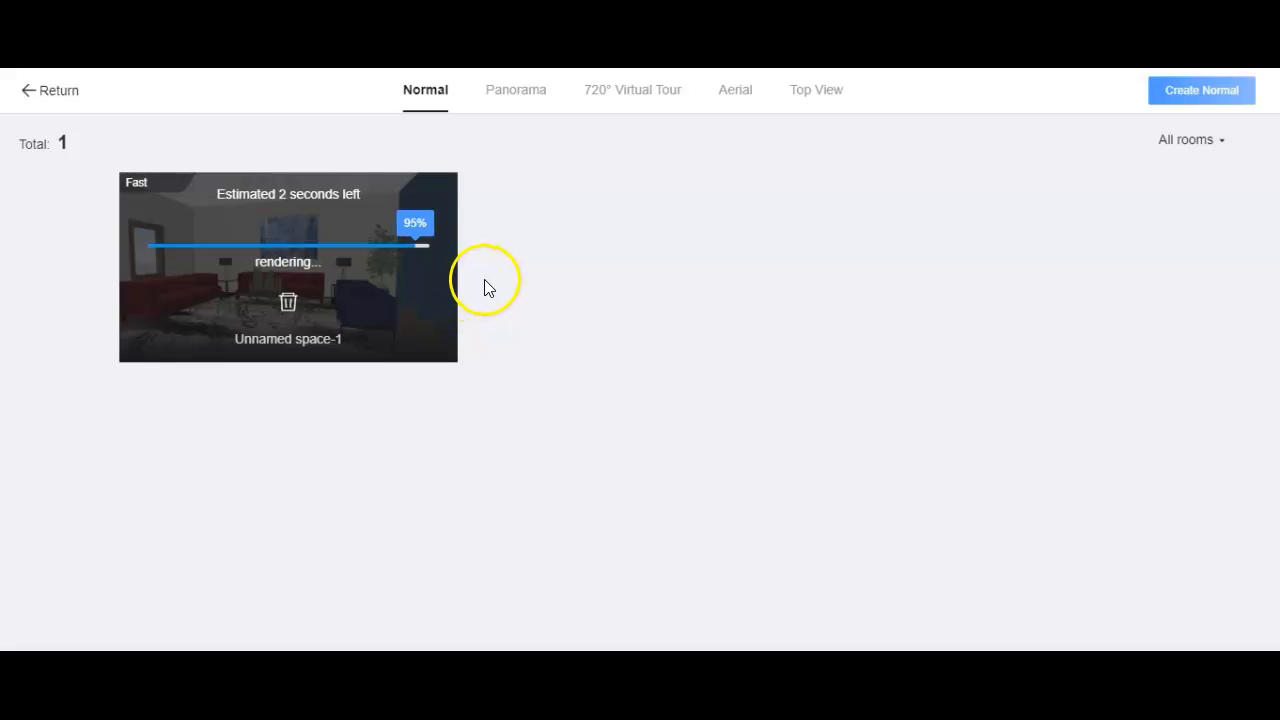
pyautogui.moveTo(306, 290)
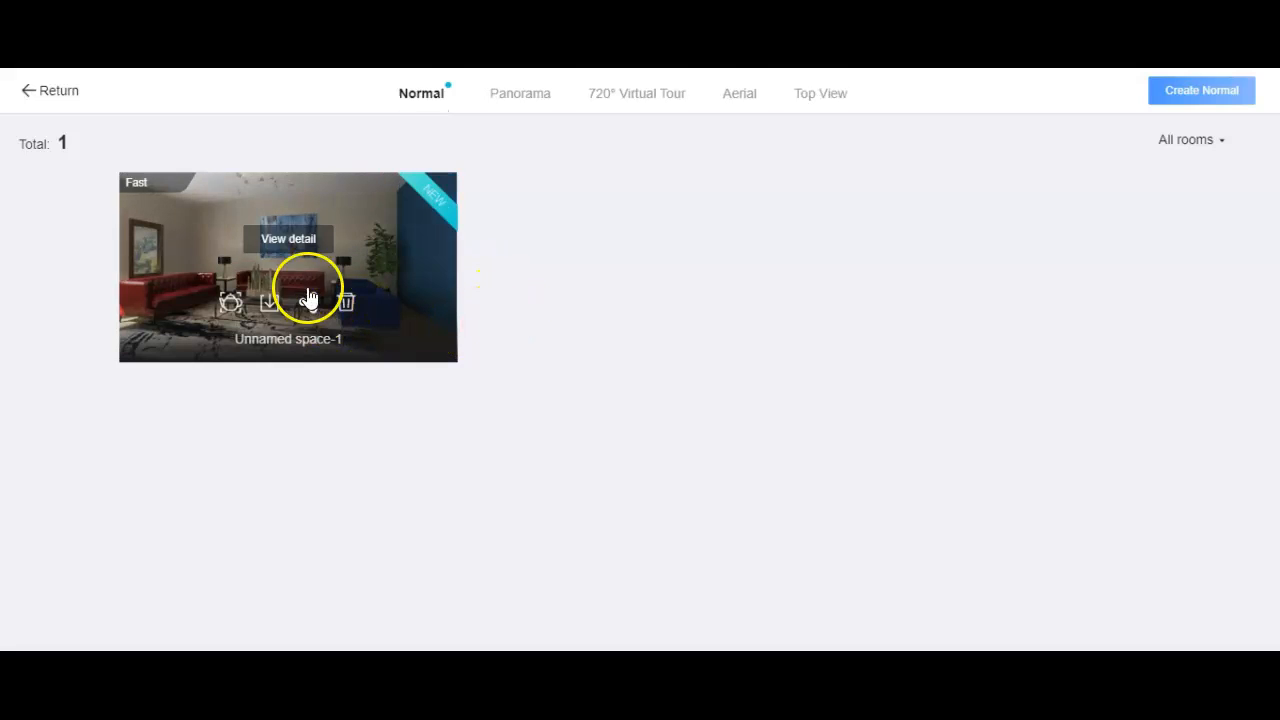
pyautogui.click(286, 242)
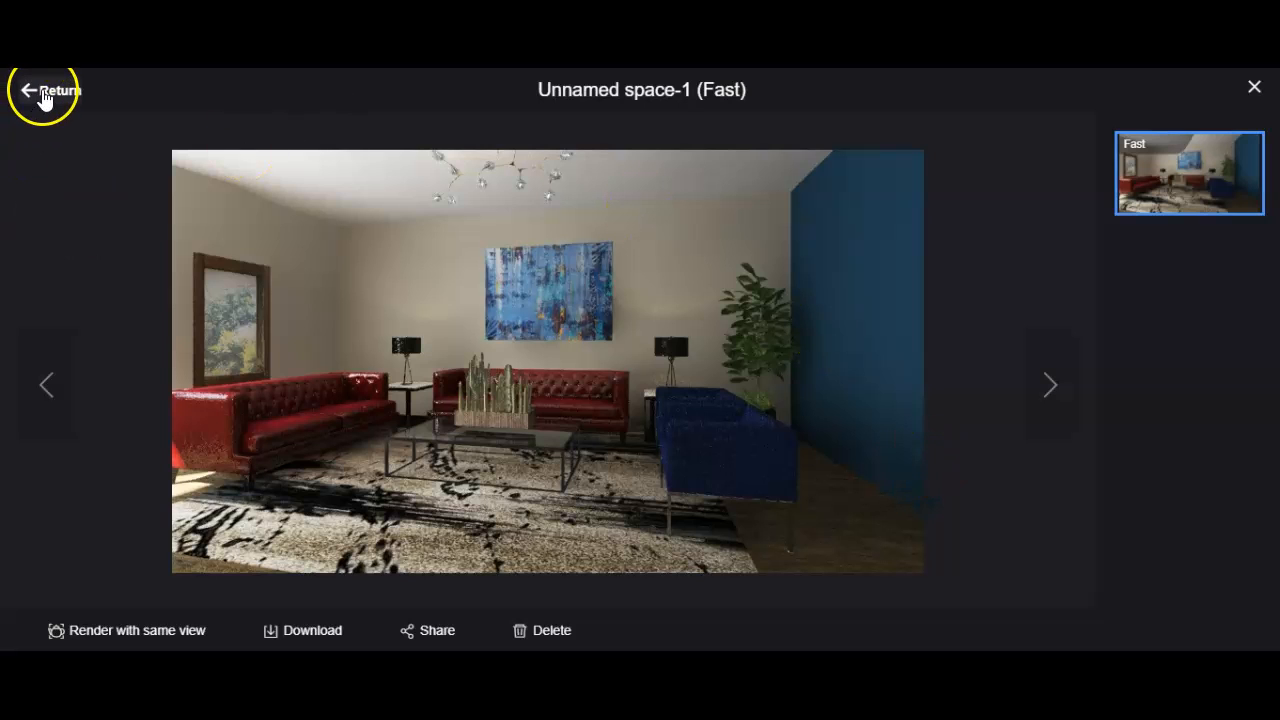
pyautogui.click(43, 95)
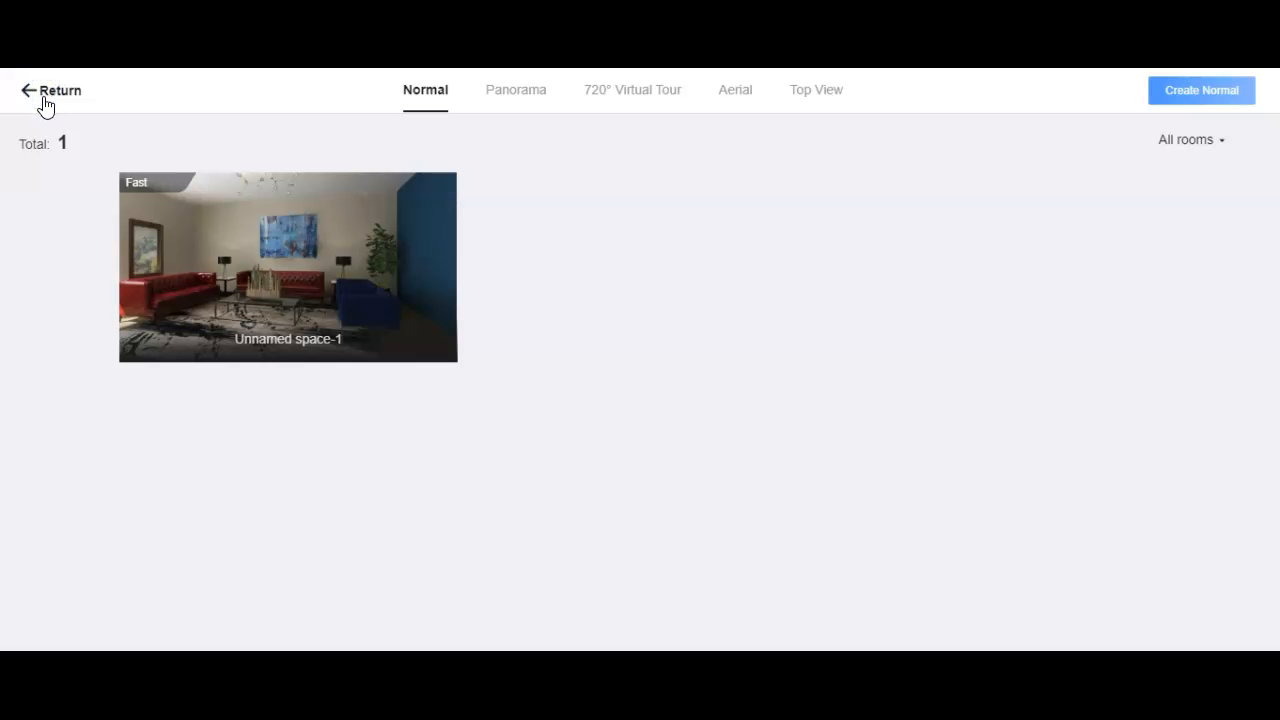
pyautogui.click(48, 99)
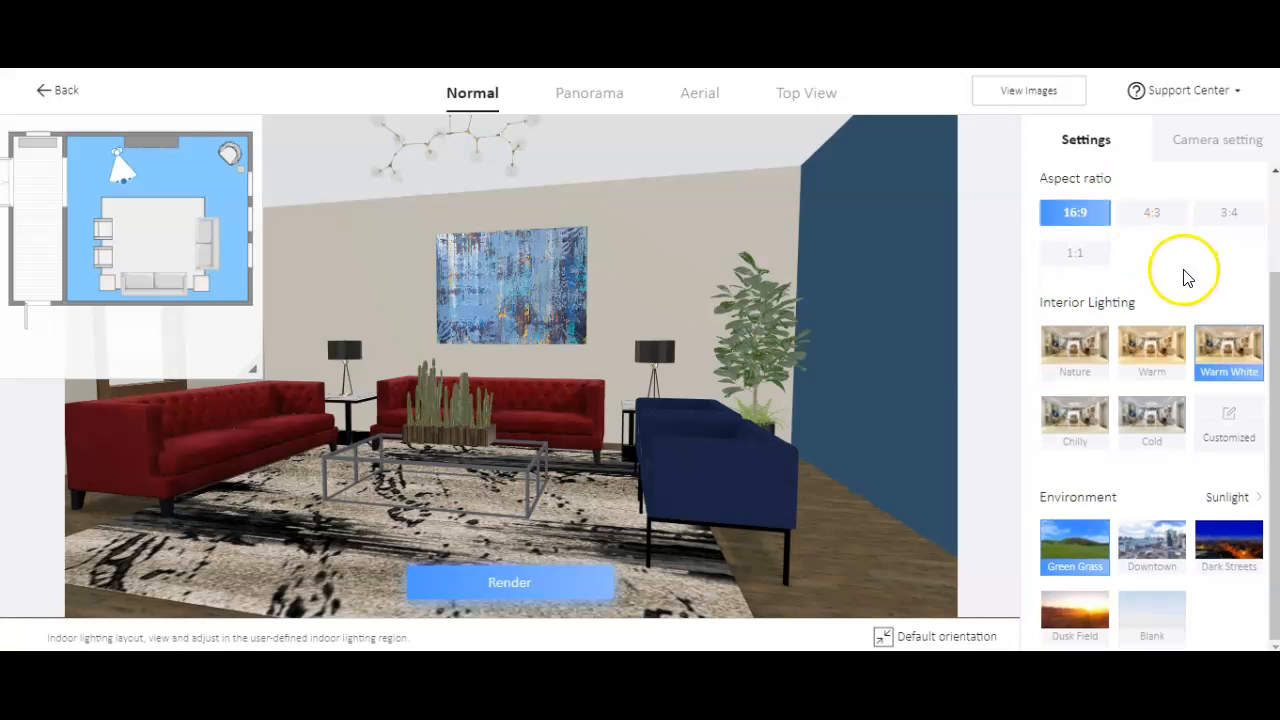
# Set the render resolution to HD 1920X1080 and turn the camera slightly toward the window wall.
pyautogui.scroll(2, 1184, 270)
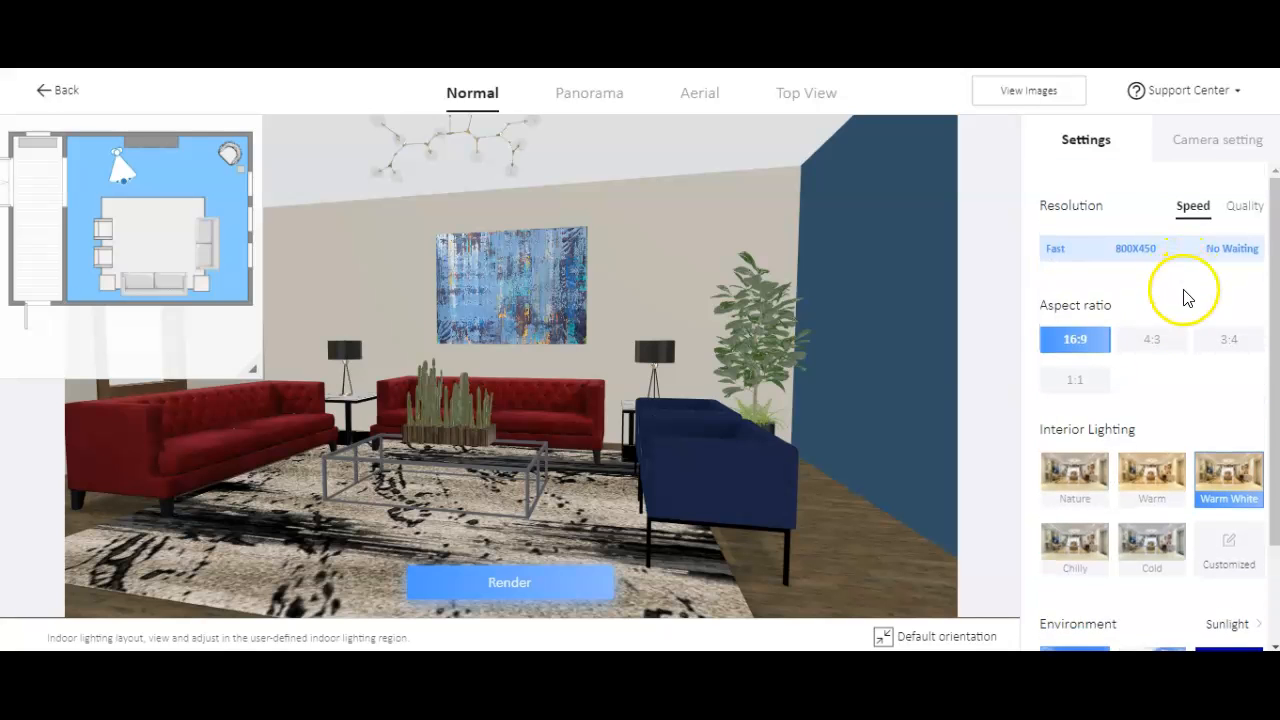
pyautogui.click(1244, 207)
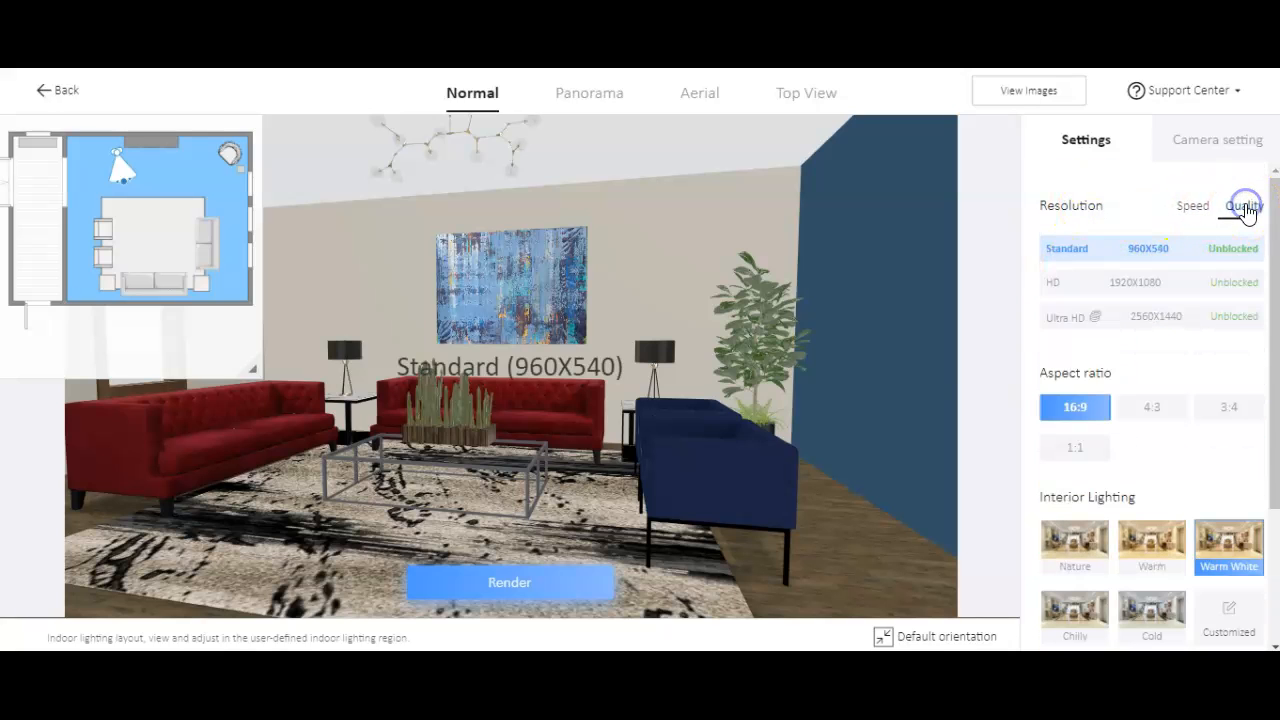
pyautogui.click(1133, 288)
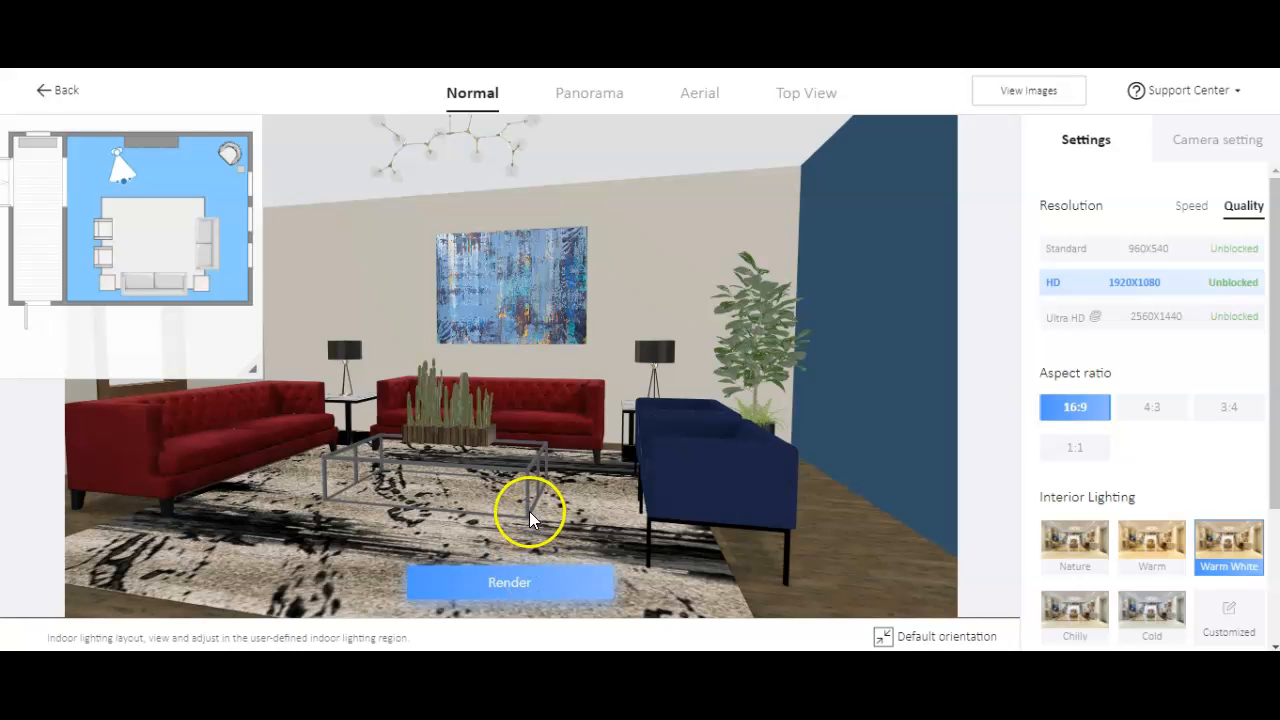
pyautogui.moveTo(490, 329); pyautogui.dragTo(506, 329)
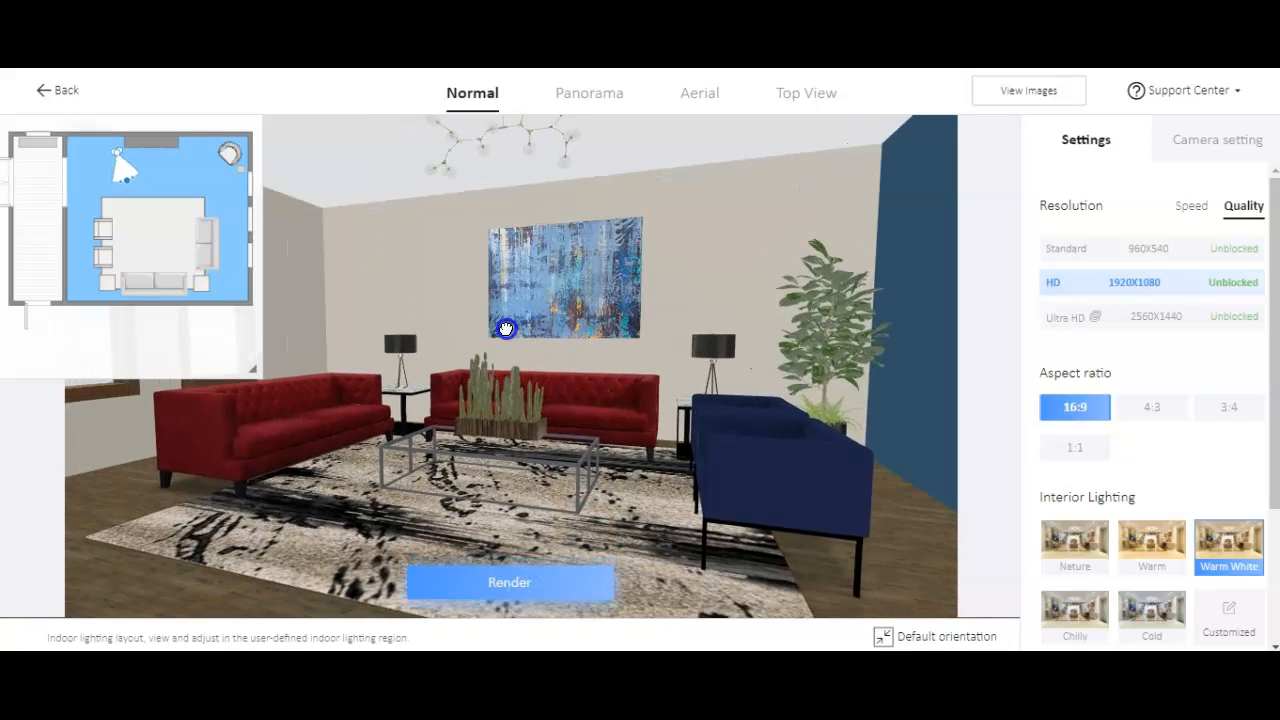
# Render the room in HD, inspect the finished image in detail, and go back to the image gallery.
pyautogui.click(508, 583)
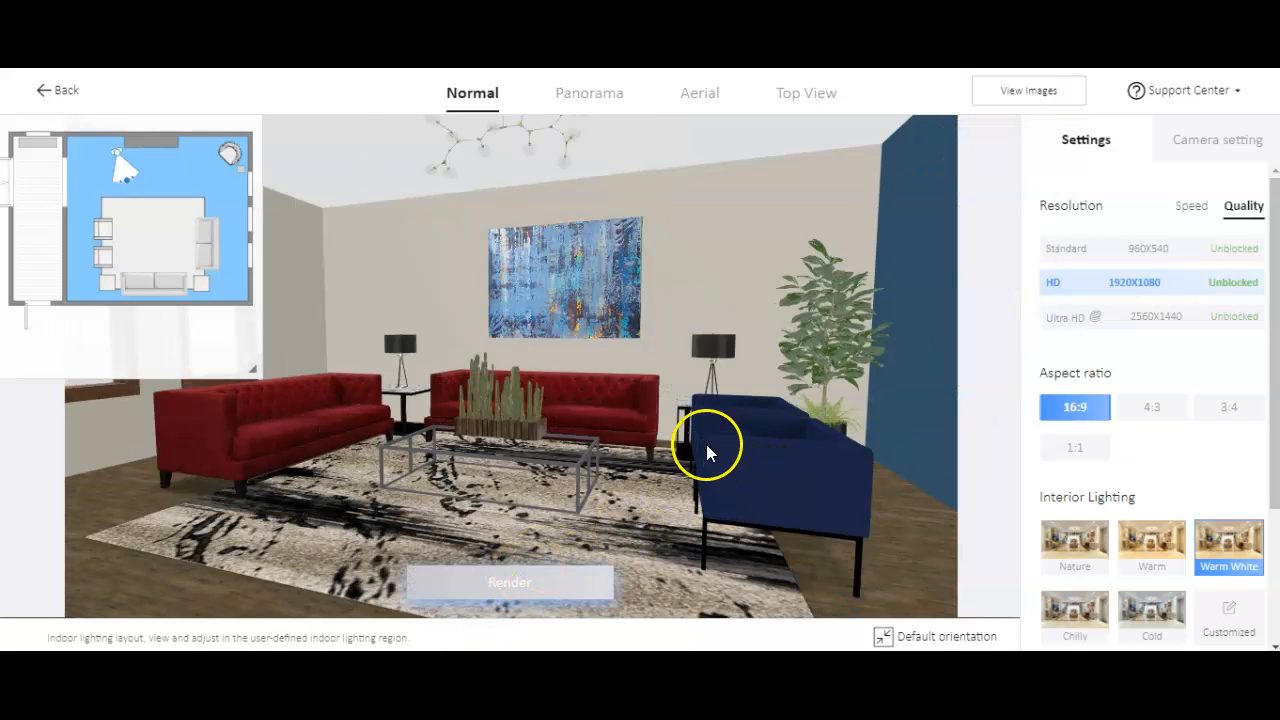
pyautogui.click(1036, 91)
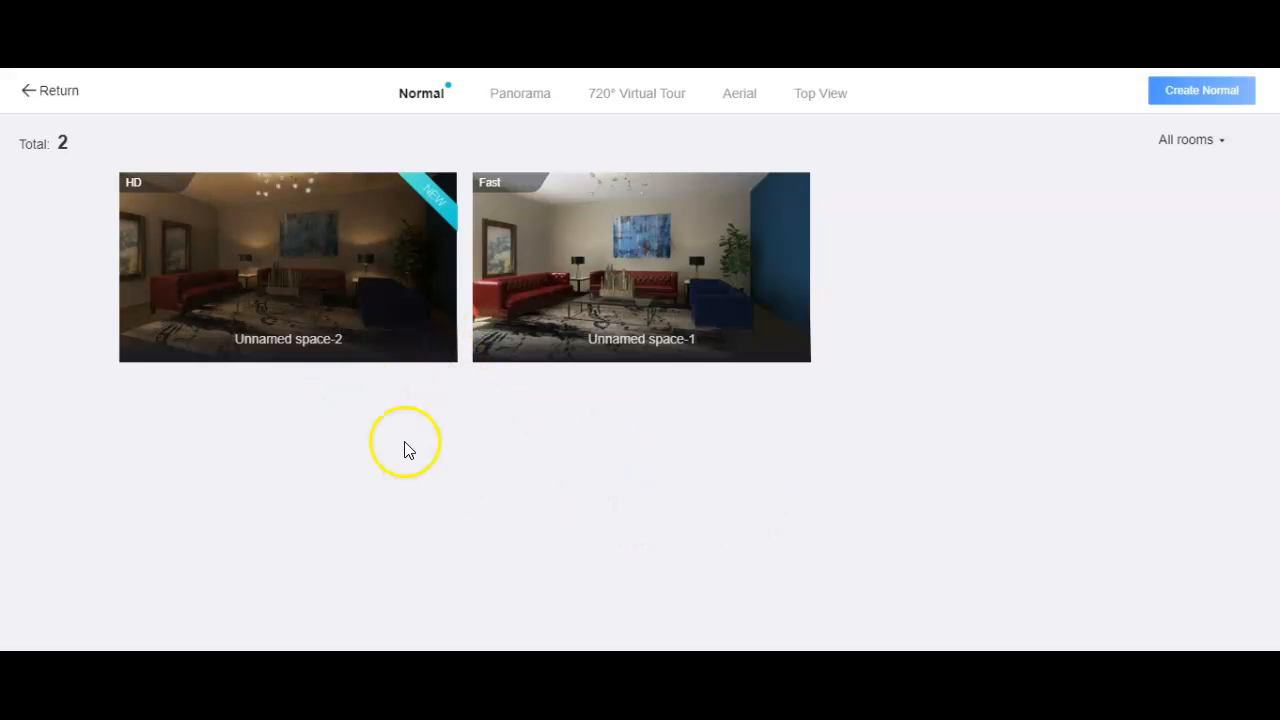
pyautogui.moveTo(366, 251)
pyautogui.click(286, 240)
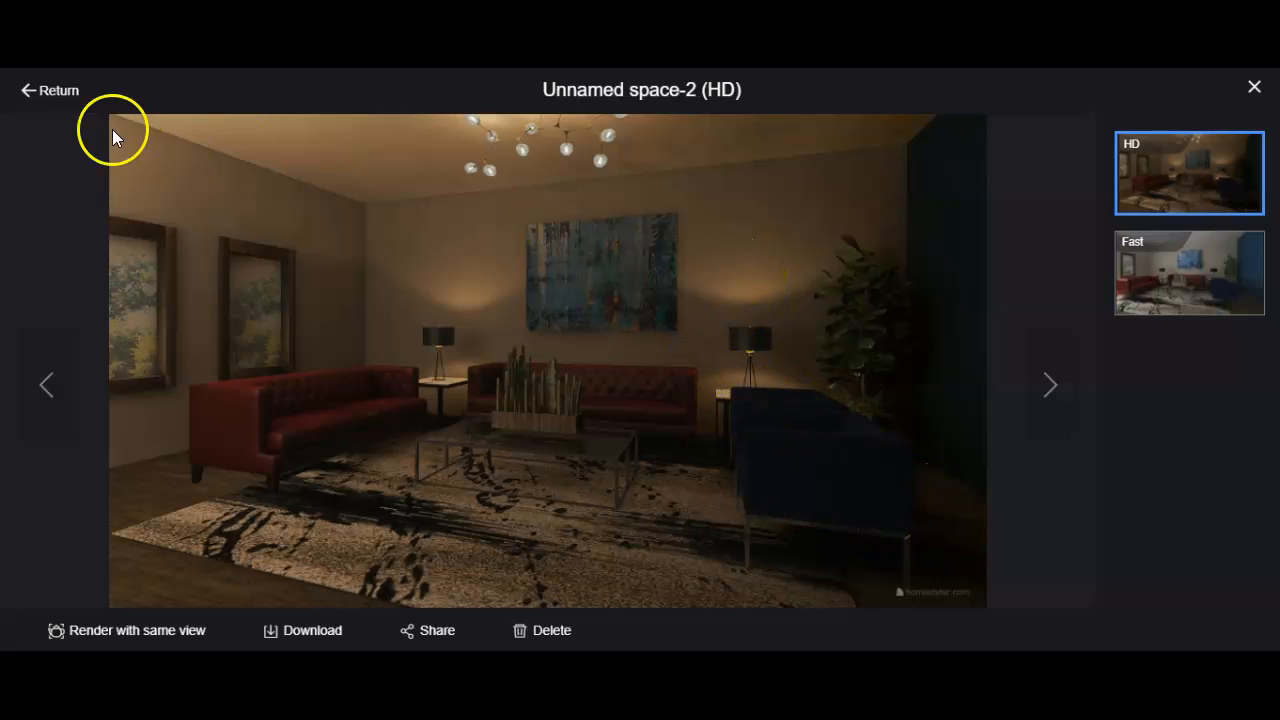
pyautogui.click(57, 94)
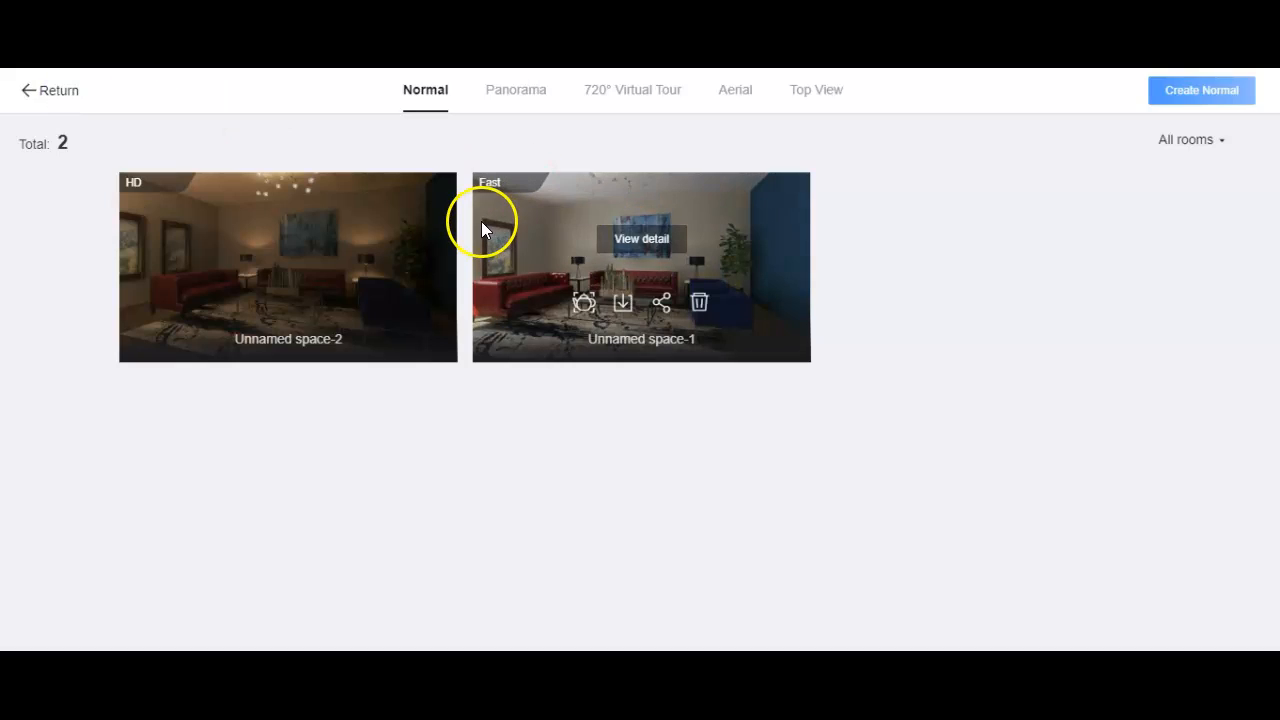
# Return to the render setup, keep the interior lighting on Warm White, and set the sunlight brightness to 130%.
pyautogui.click(48, 91)
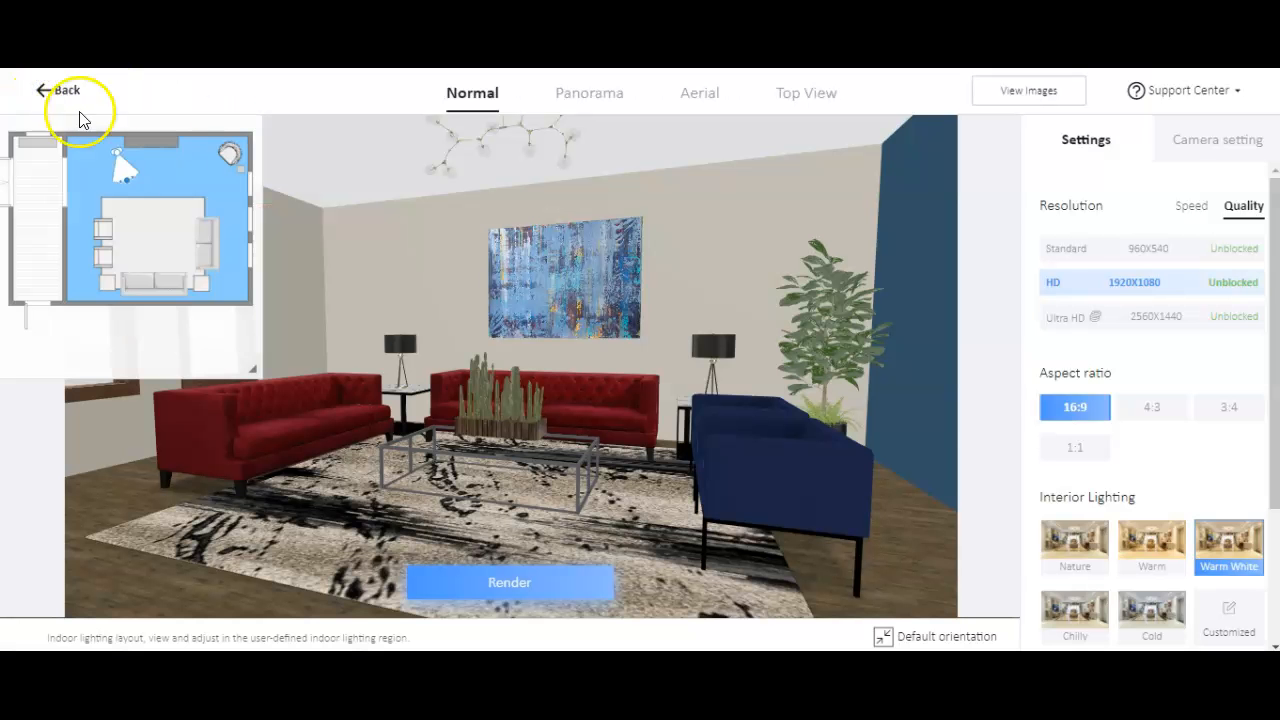
pyautogui.click(1148, 540)
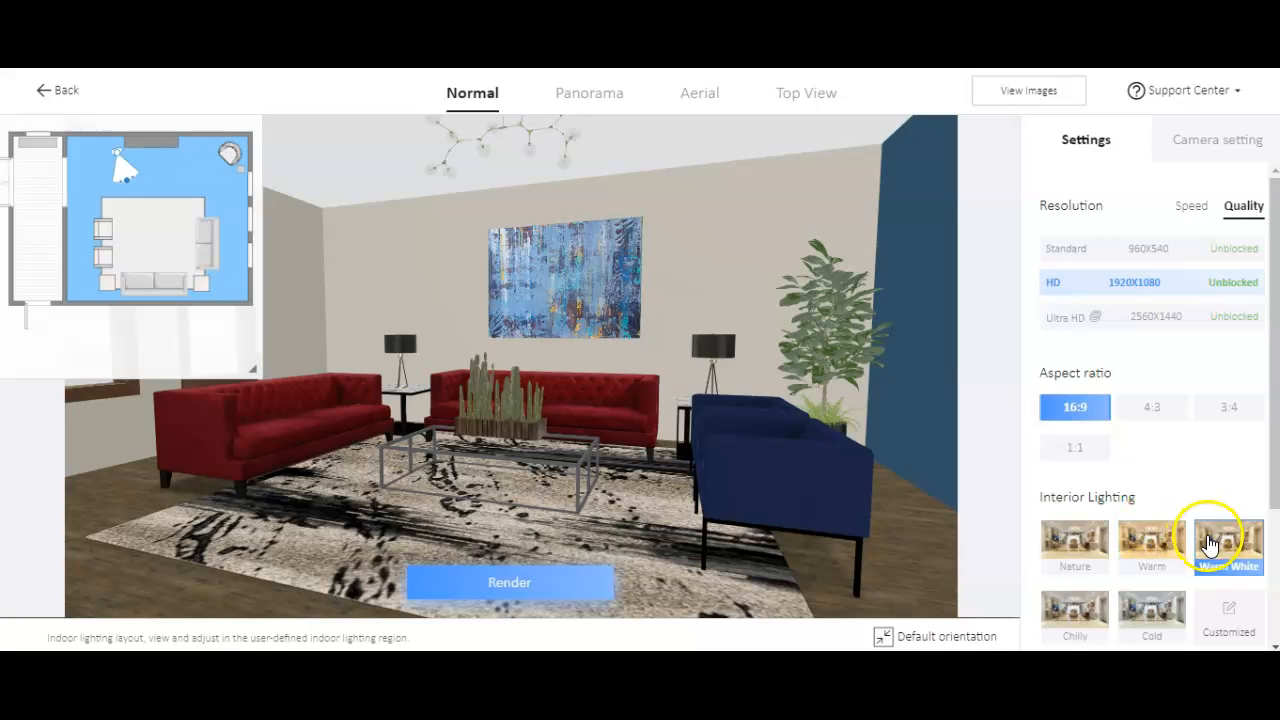
pyautogui.click(1223, 537)
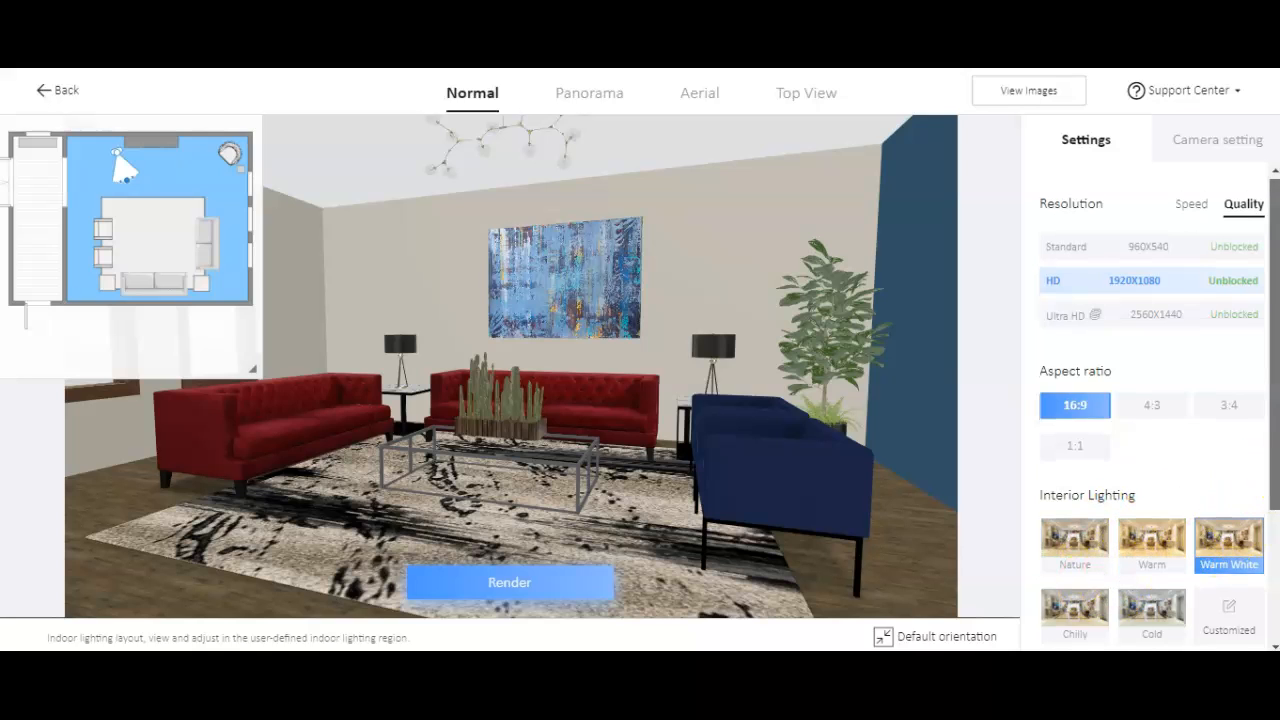
pyautogui.scroll(-2, 1275, 470)
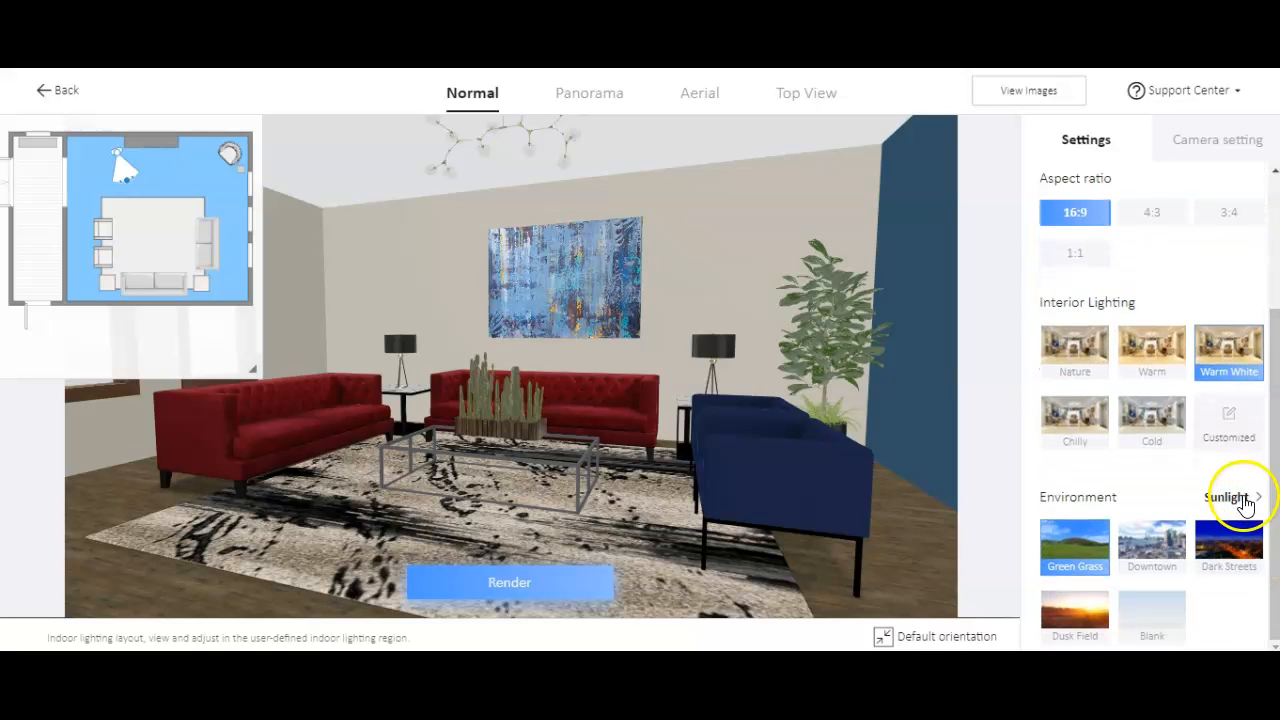
pyautogui.click(1240, 498)
pyautogui.moveTo(1142, 408); pyautogui.dragTo(1148, 405)
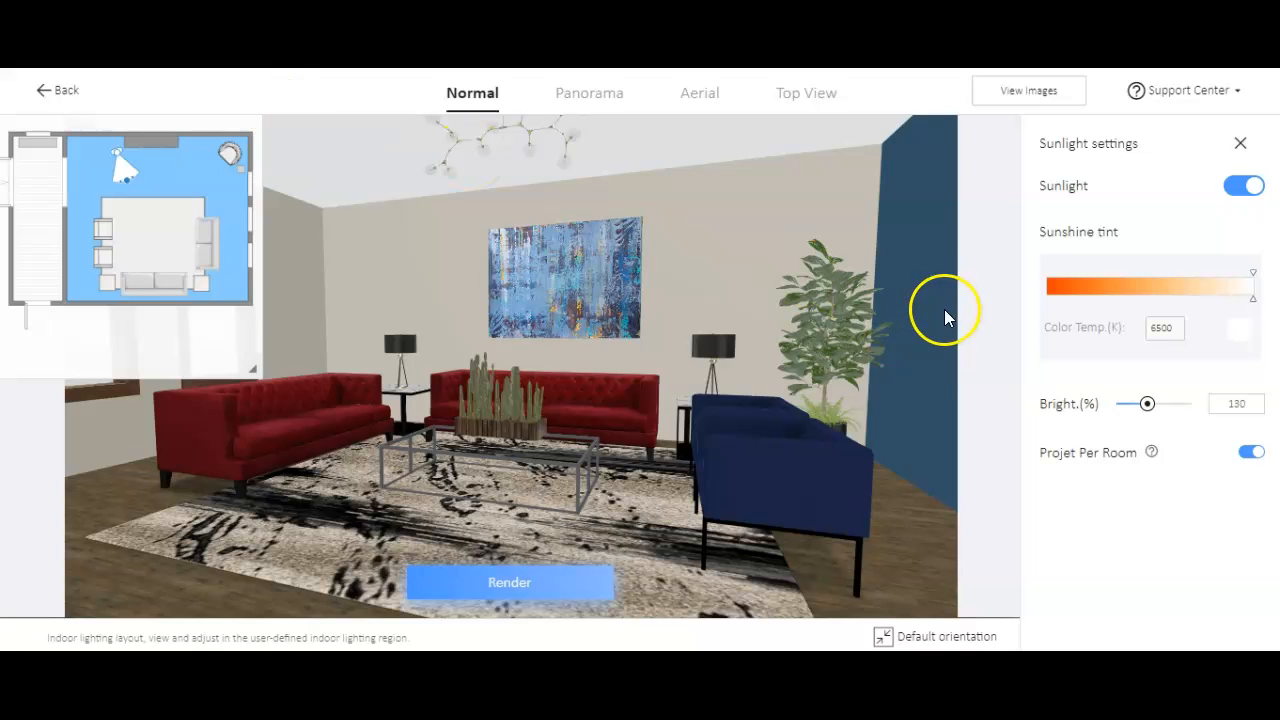
# Open the rendered image gallery, download the HD image Unnamed space-2, and block the site from downloading multiple files.
pyautogui.click(1030, 92)
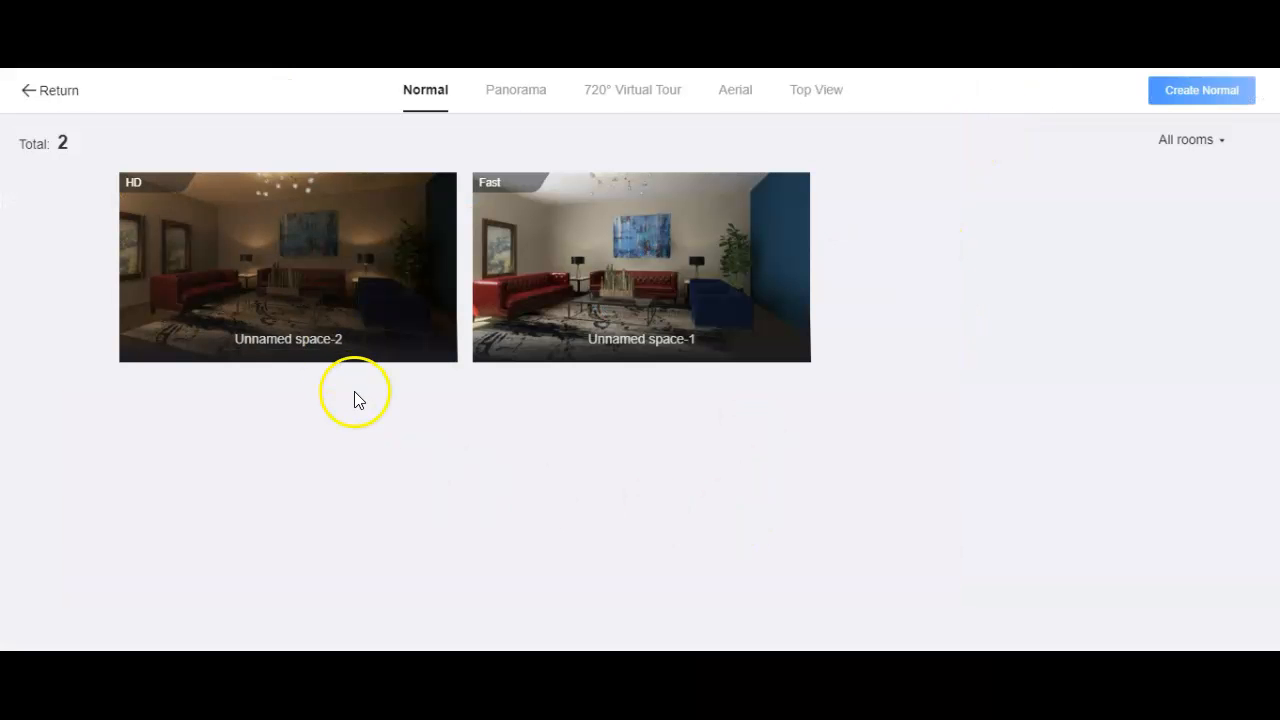
pyautogui.moveTo(346, 300)
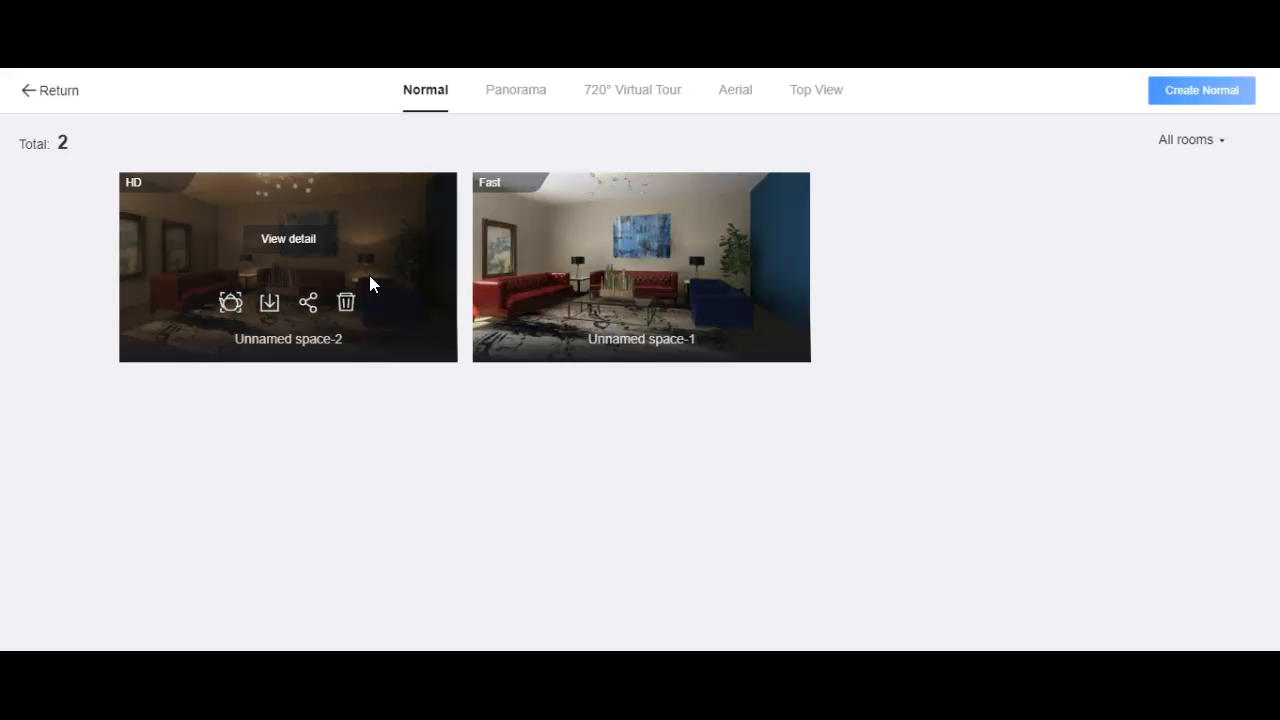
pyautogui.click(270, 303)
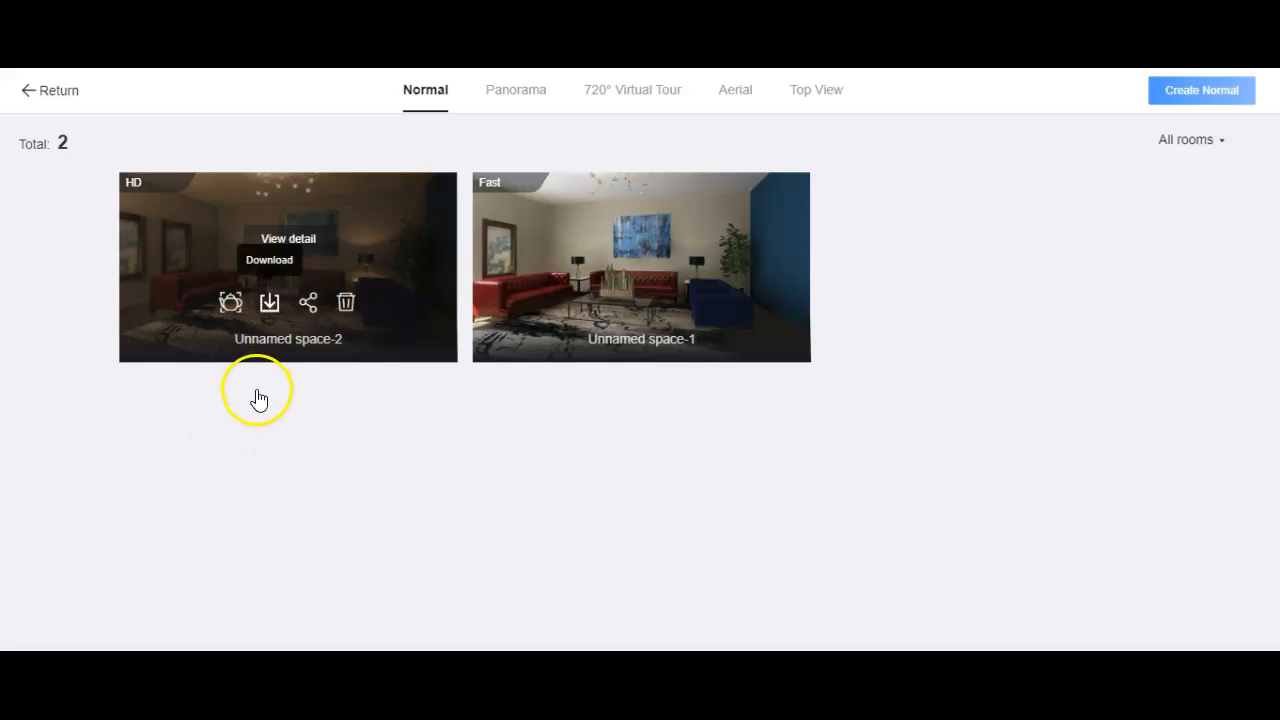
pyautogui.click(269, 302)
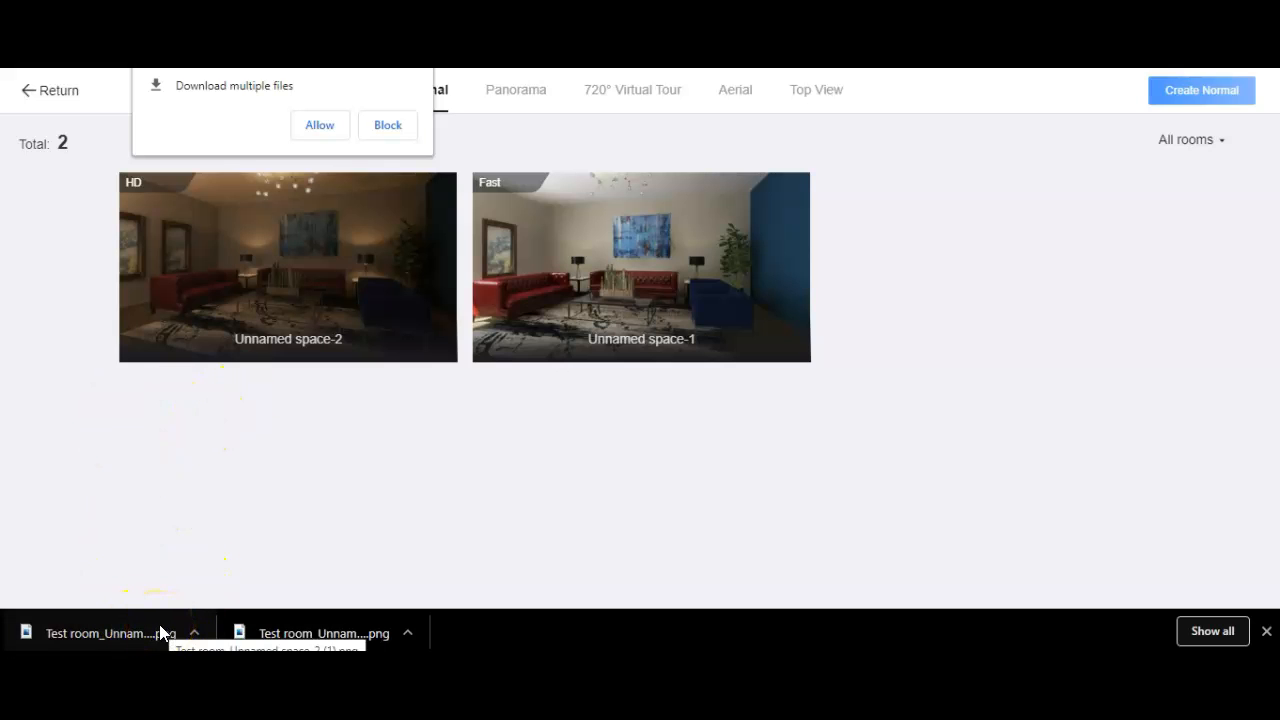
pyautogui.click(389, 123)
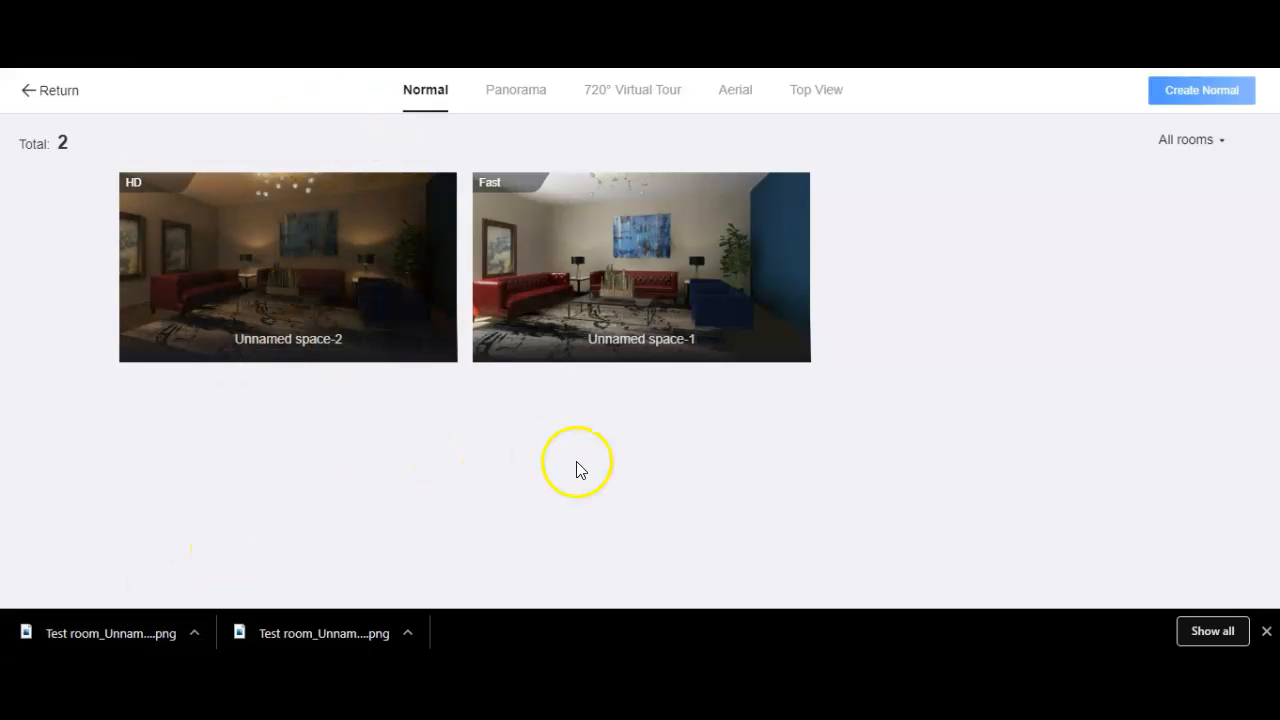